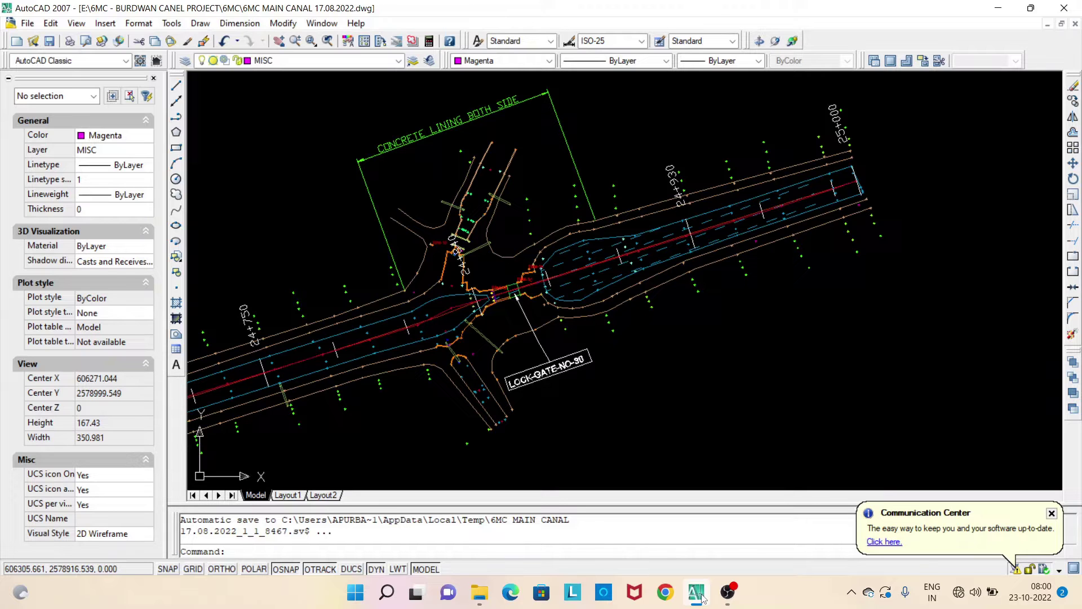
# Zoom in on the canal near LOCK-GATE-NO-30 and pan across to the neighbouring survey points
pyautogui.scroll(2, 857, 180)
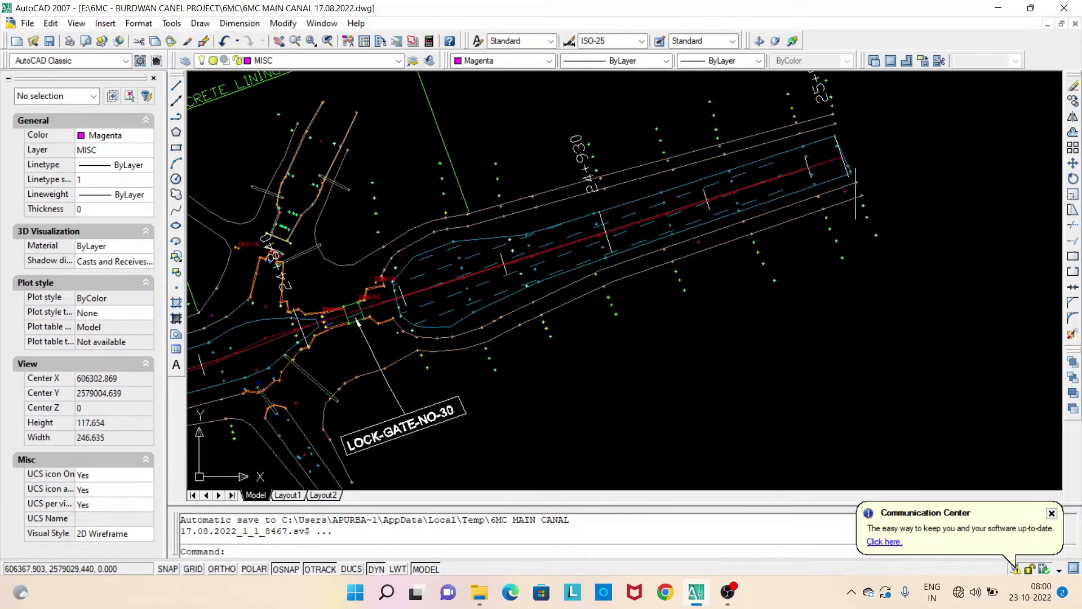
pyautogui.scroll(2, 817, 220)
pyautogui.scroll(1, 765, 265)
pyautogui.scroll(2, 765, 264)
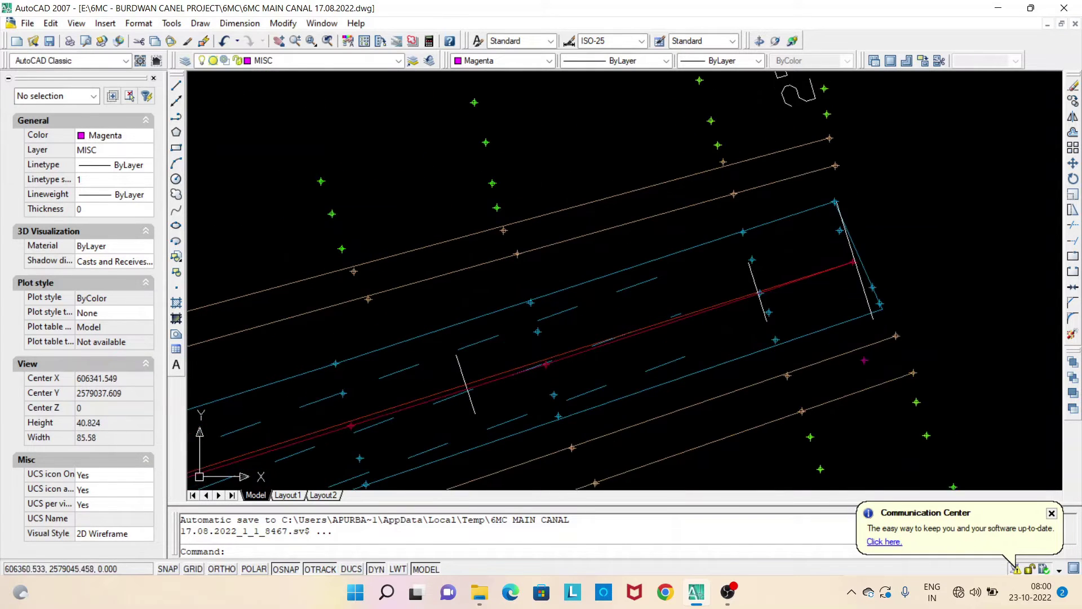
pyautogui.scroll(2, 643, 183)
pyautogui.scroll(2, 836, 310)
pyautogui.moveTo(836, 311); pyautogui.dragTo(699, 301, button='middle')
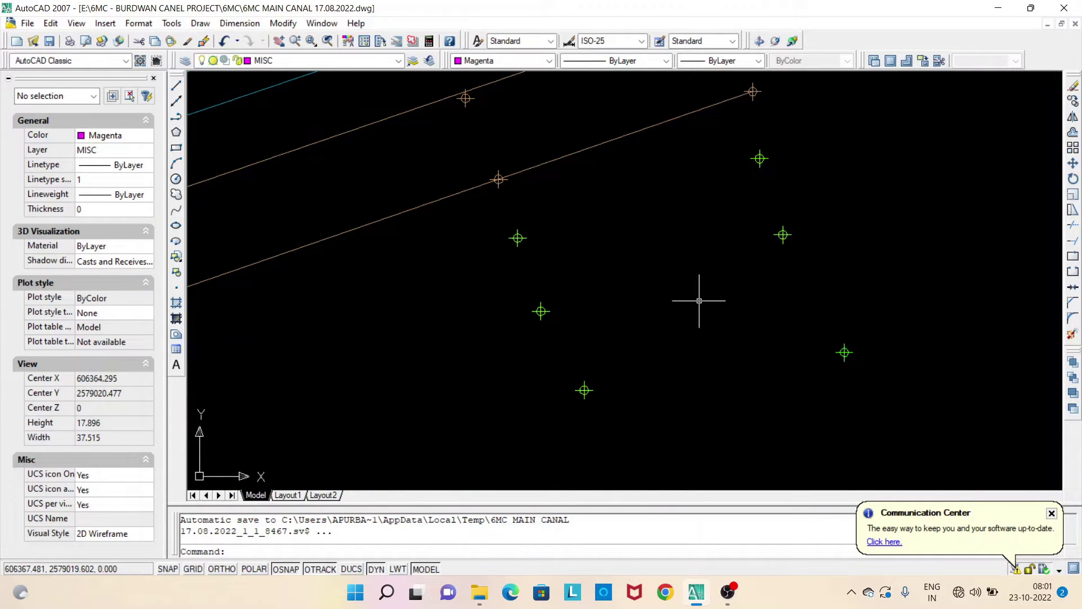
pyautogui.scroll(-4, 699, 301)
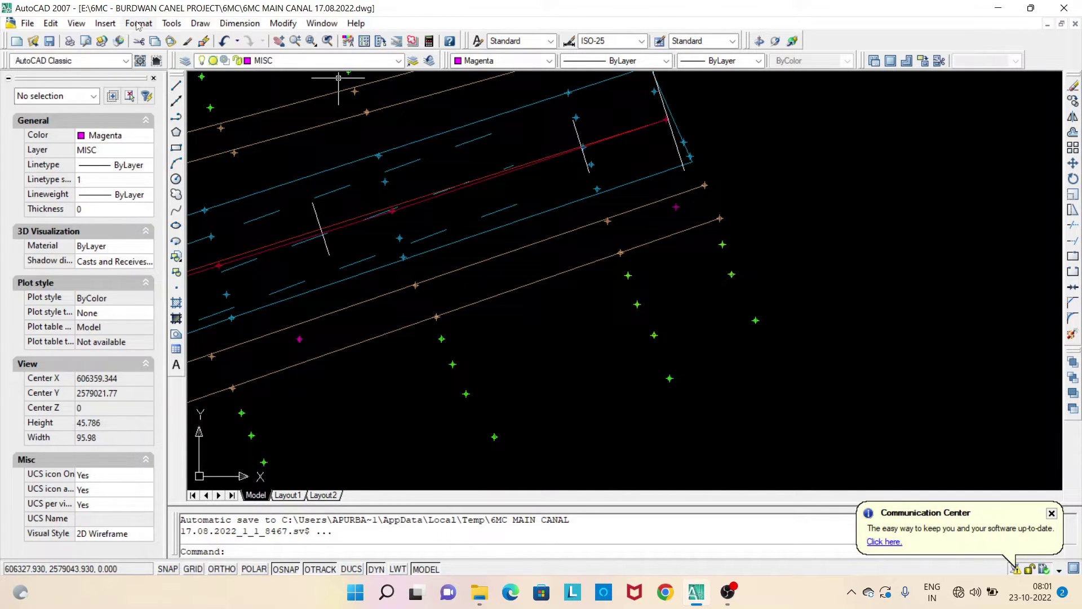
# Set the point style to the plain dot symbol in the Point Style dialog
pyautogui.click(137, 23)
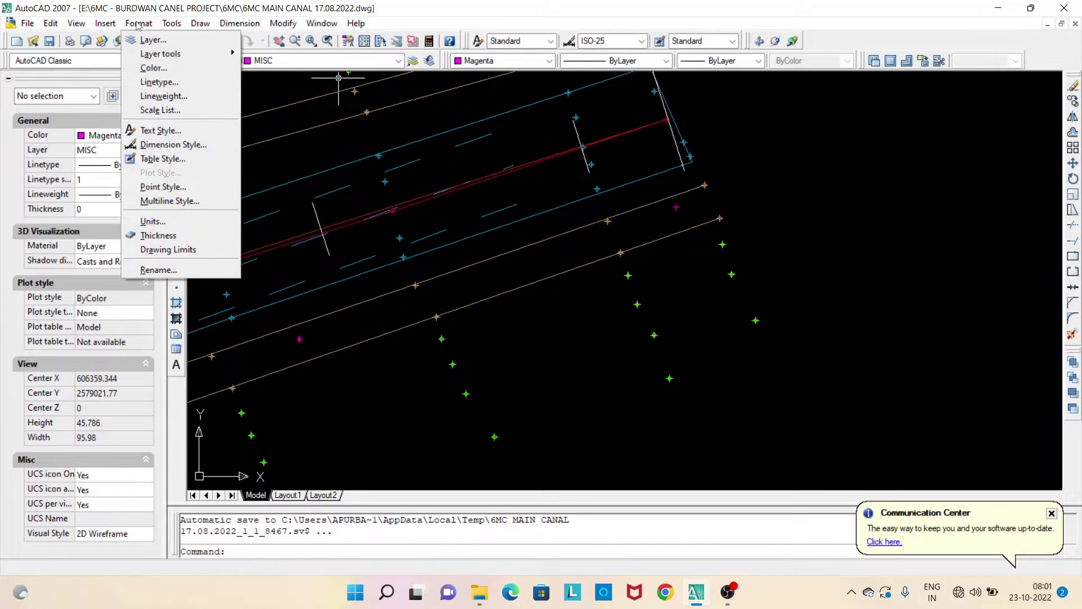
pyautogui.click(164, 191)
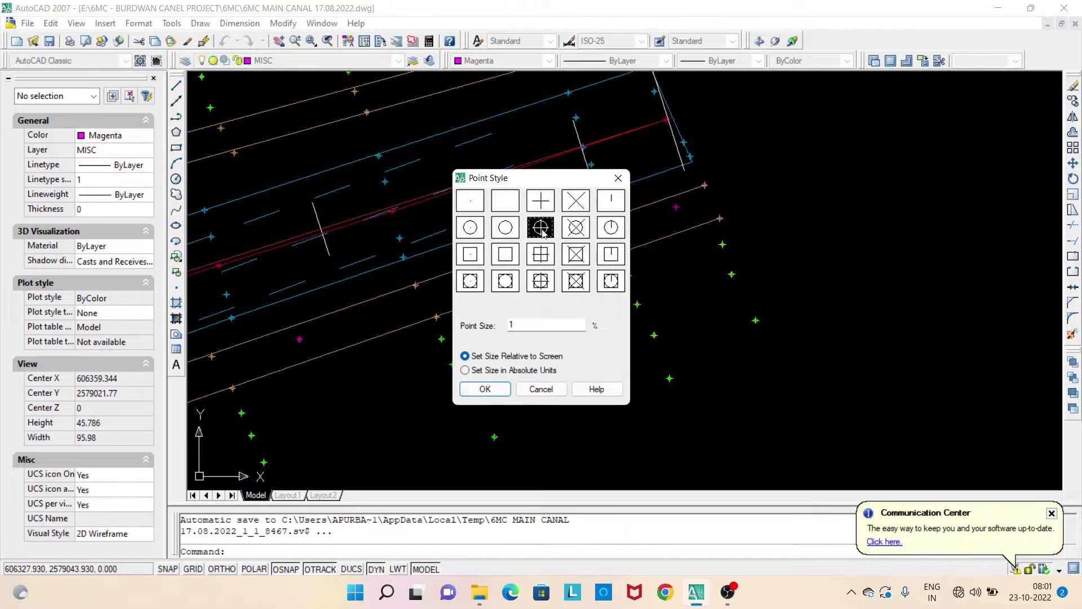
pyautogui.click(472, 204)
pyautogui.click(486, 389)
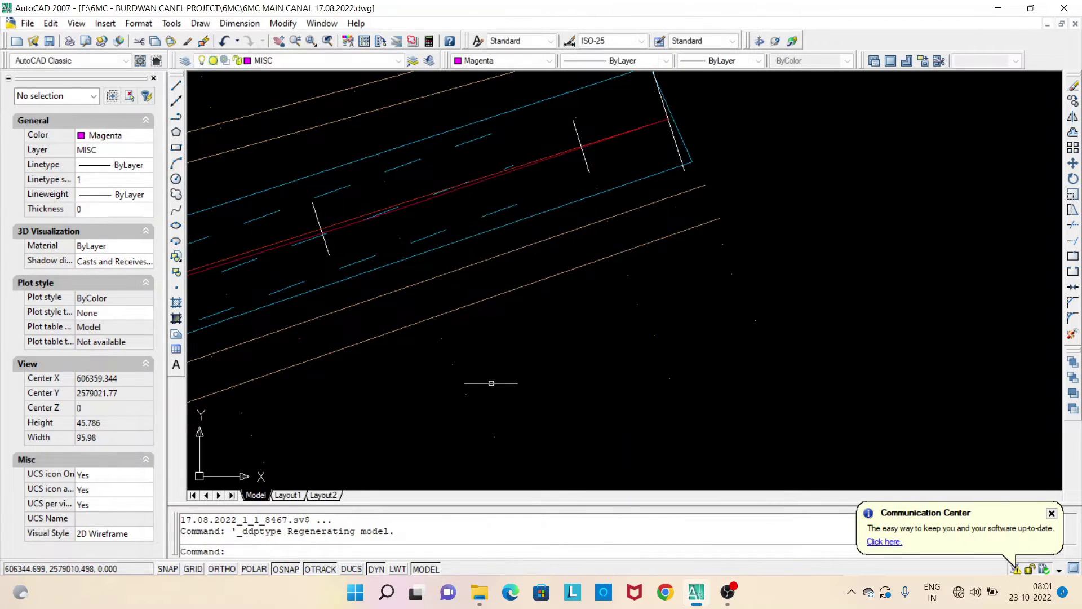
# Change the point style to the plus-sign symbol
pyautogui.click(138, 23)
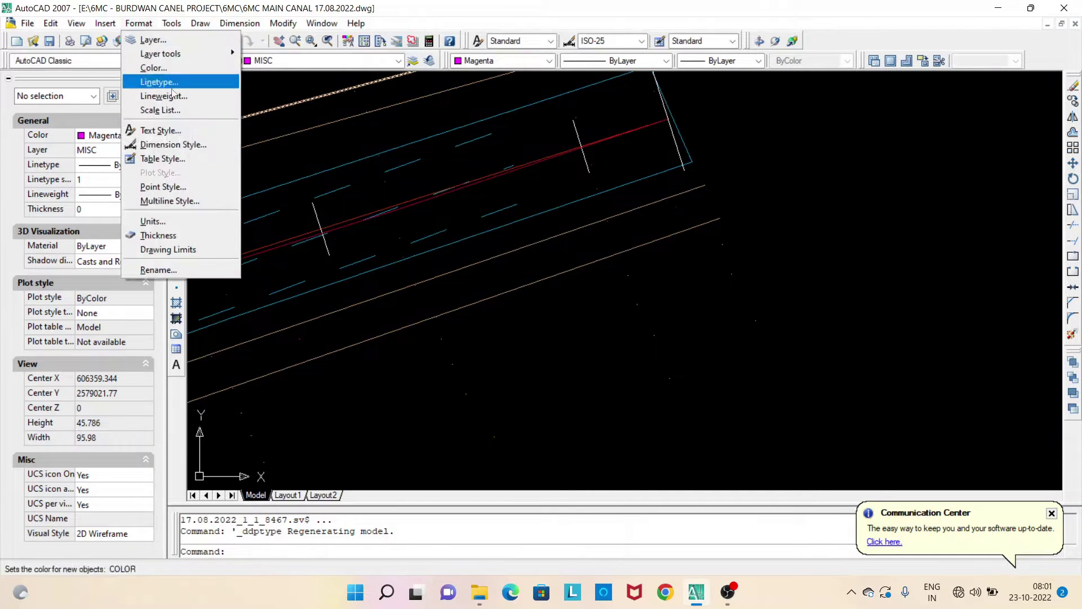
pyautogui.click(169, 187)
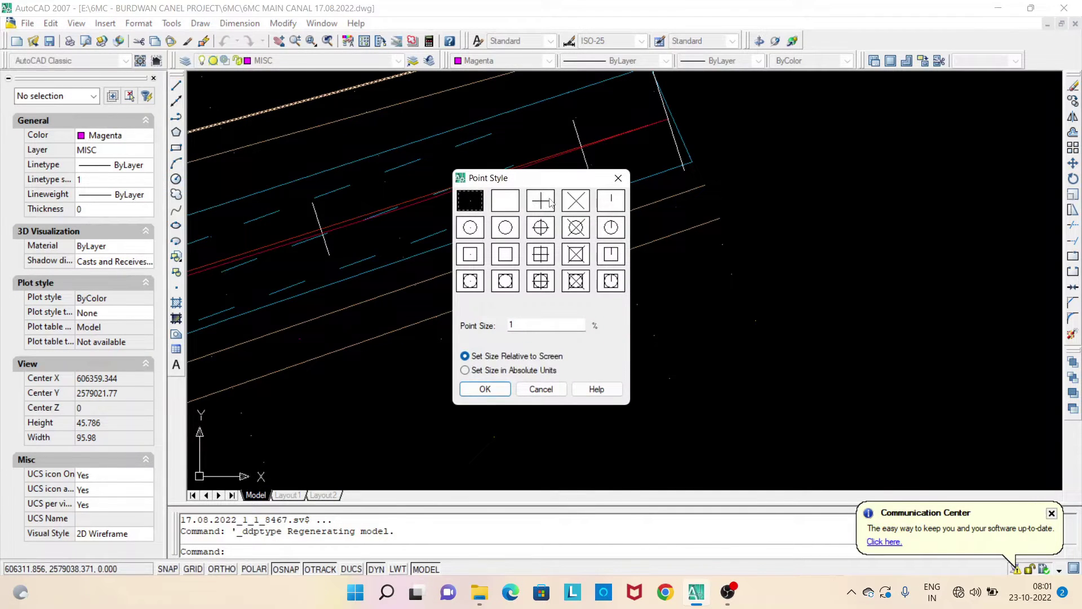
pyautogui.click(544, 203)
pyautogui.click(484, 389)
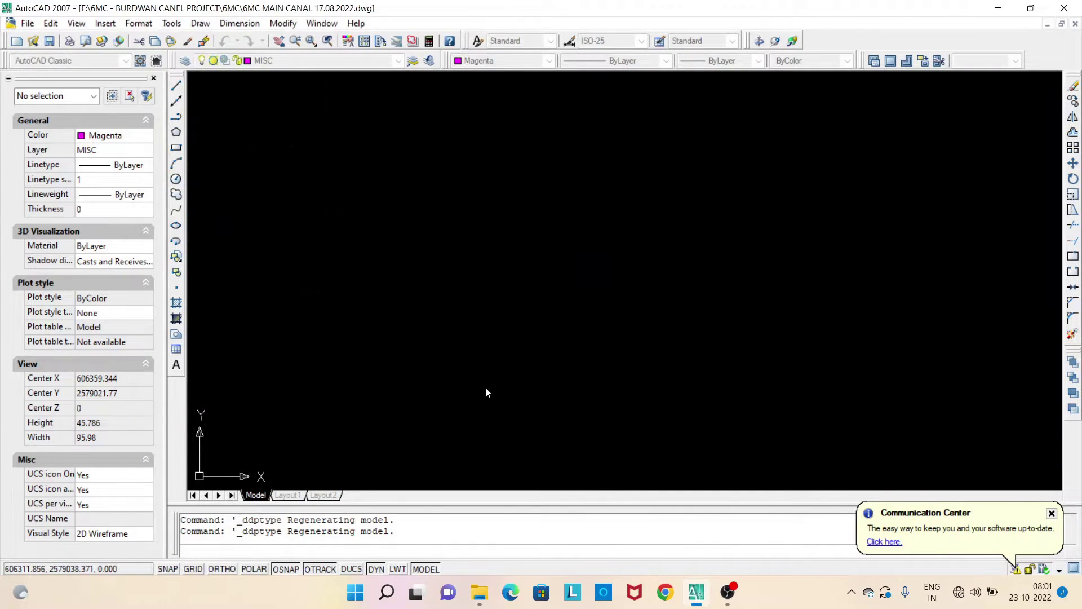
# Try the X-shaped point style instead
pyautogui.click(138, 24)
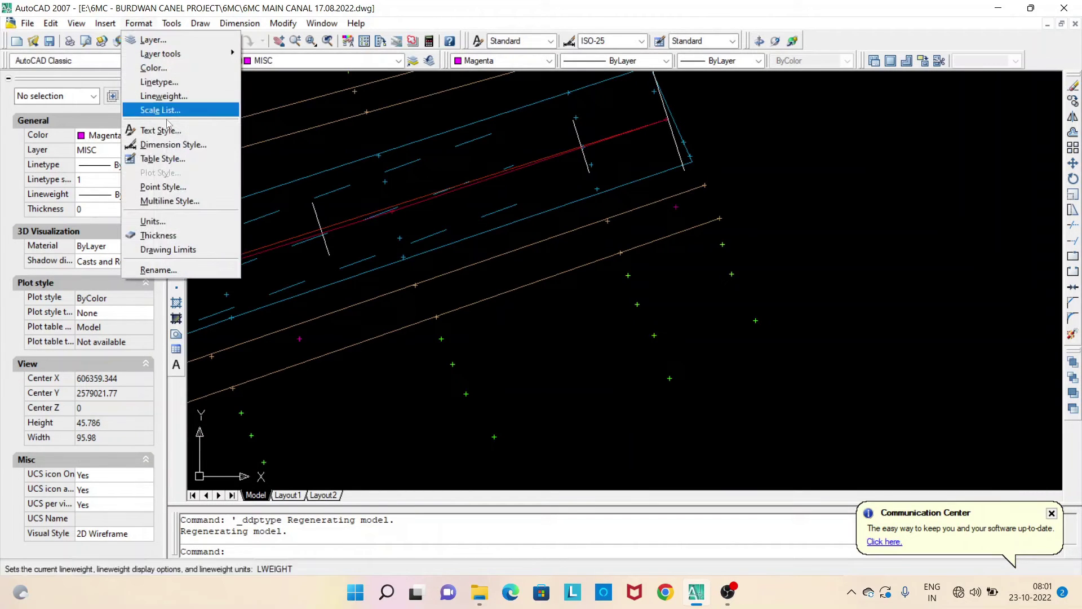
pyautogui.click(164, 187)
pyautogui.click(576, 201)
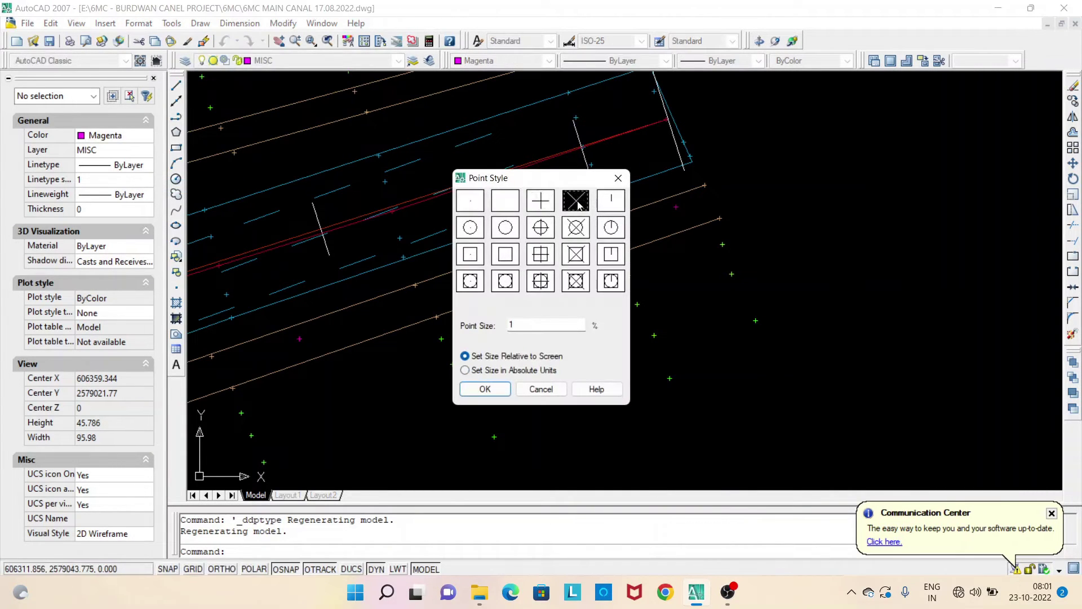
pyautogui.click(486, 389)
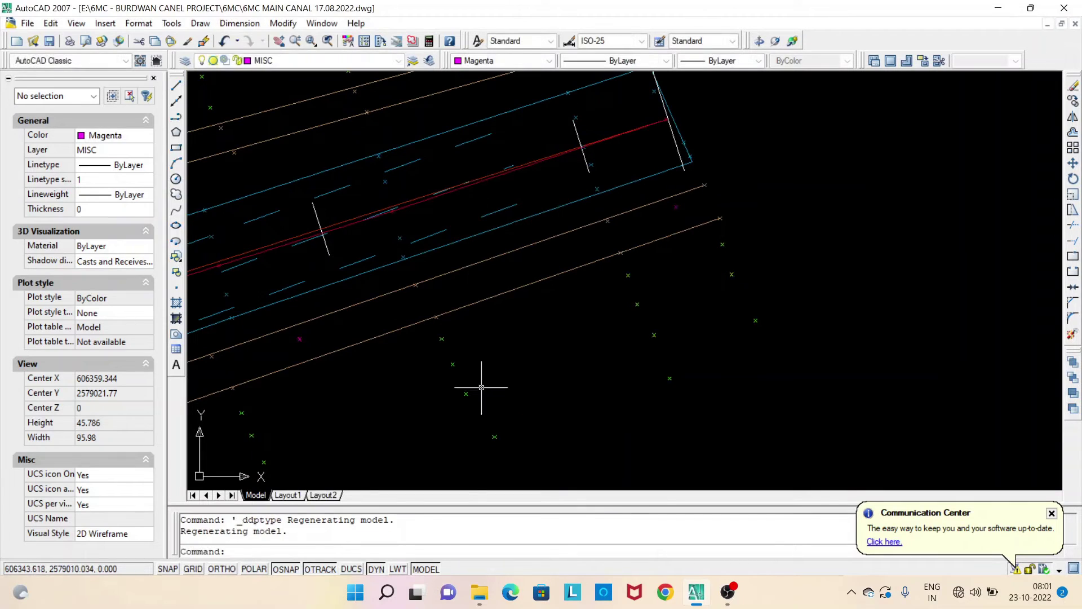
# Settle on the circle-with-crosshair point style
pyautogui.click(139, 23)
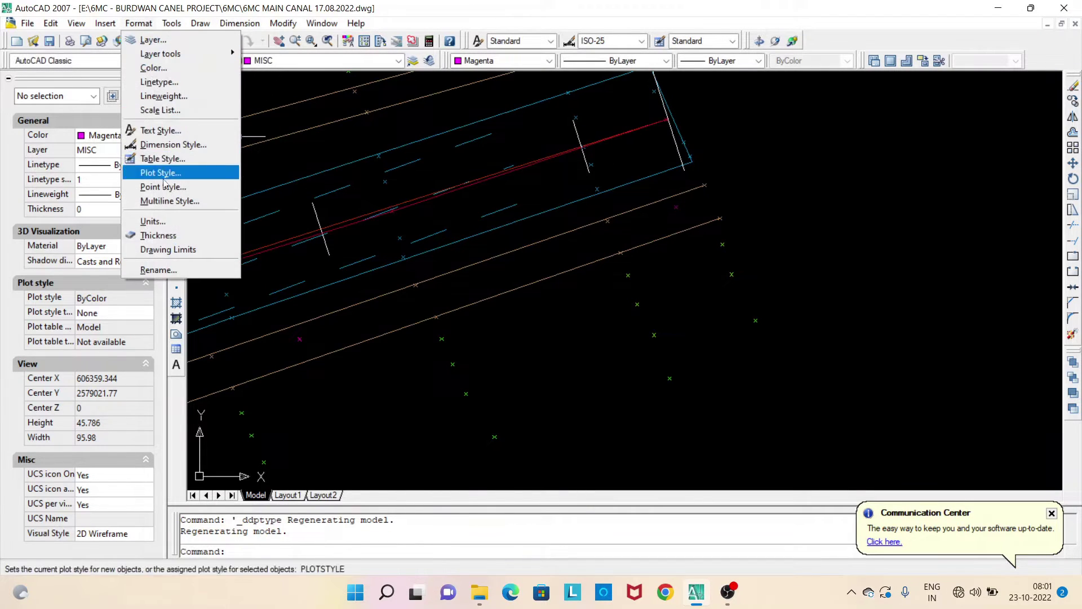
pyautogui.click(164, 187)
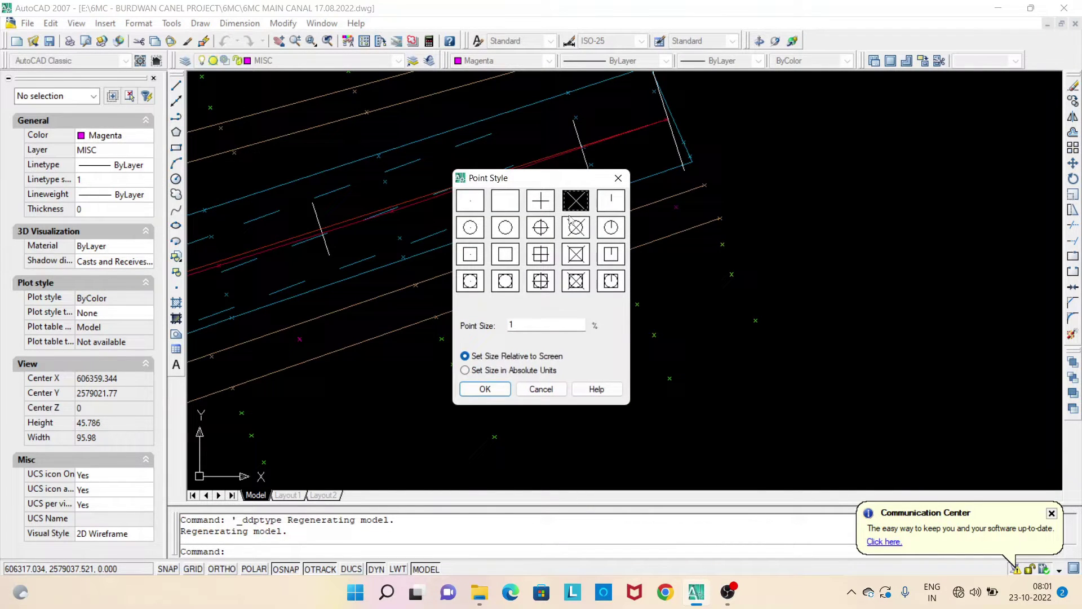
pyautogui.click(541, 227)
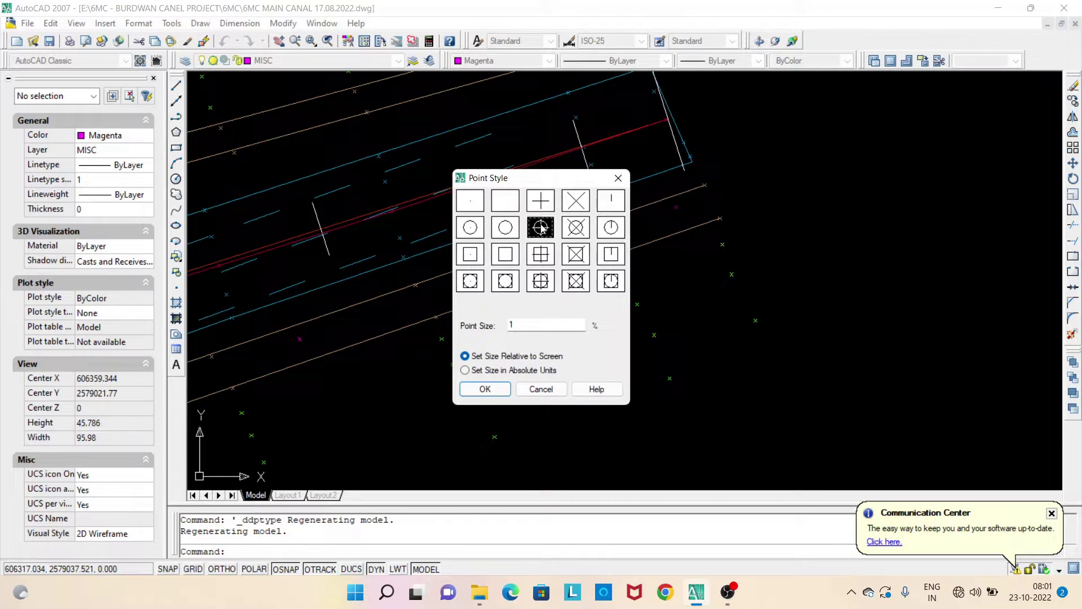
pyautogui.click(484, 389)
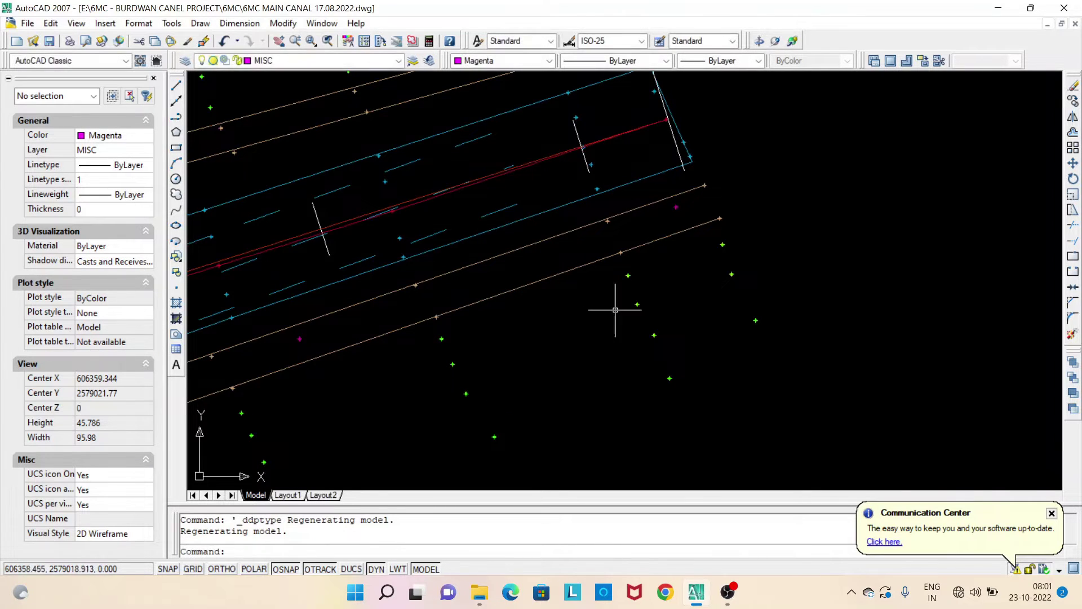
# Switch the point style to the square, circle and crosshair symbol
pyautogui.scroll(-2, 619, 306)
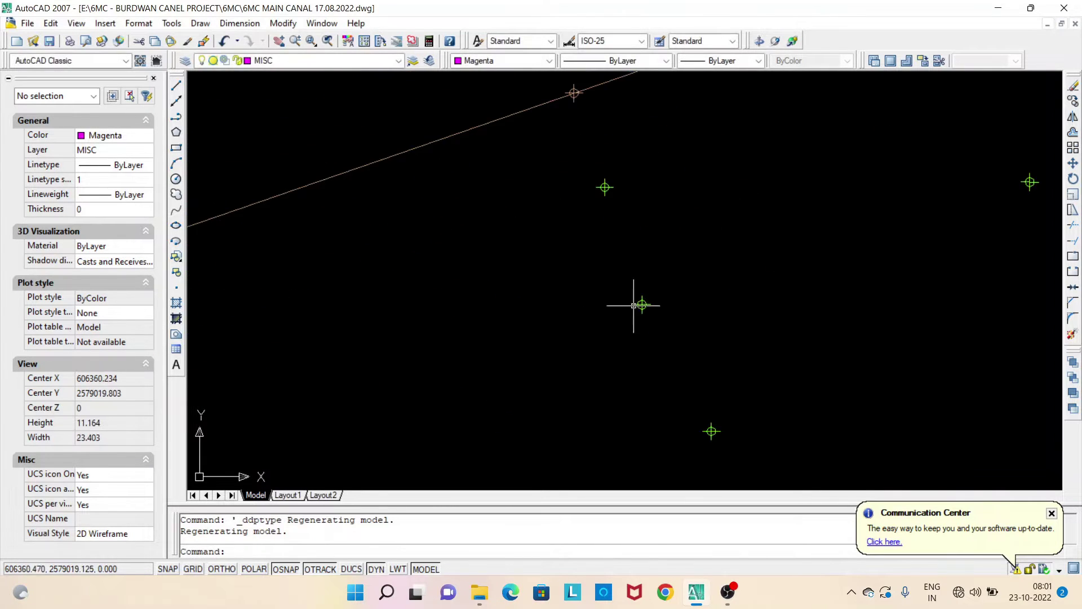
pyautogui.click(139, 23)
pyautogui.click(175, 187)
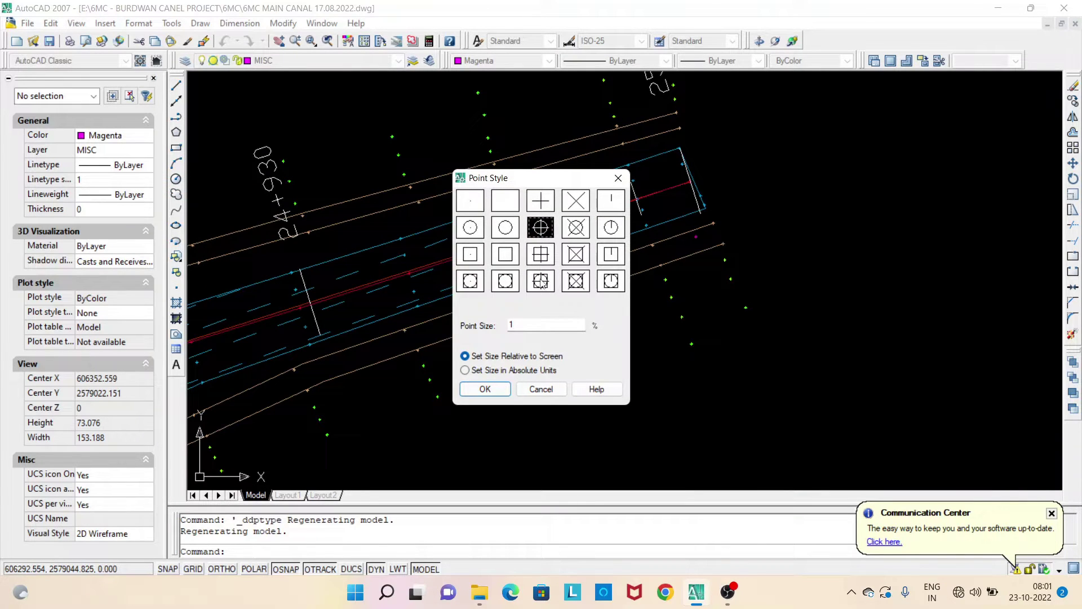
pyautogui.click(540, 282)
pyautogui.click(485, 389)
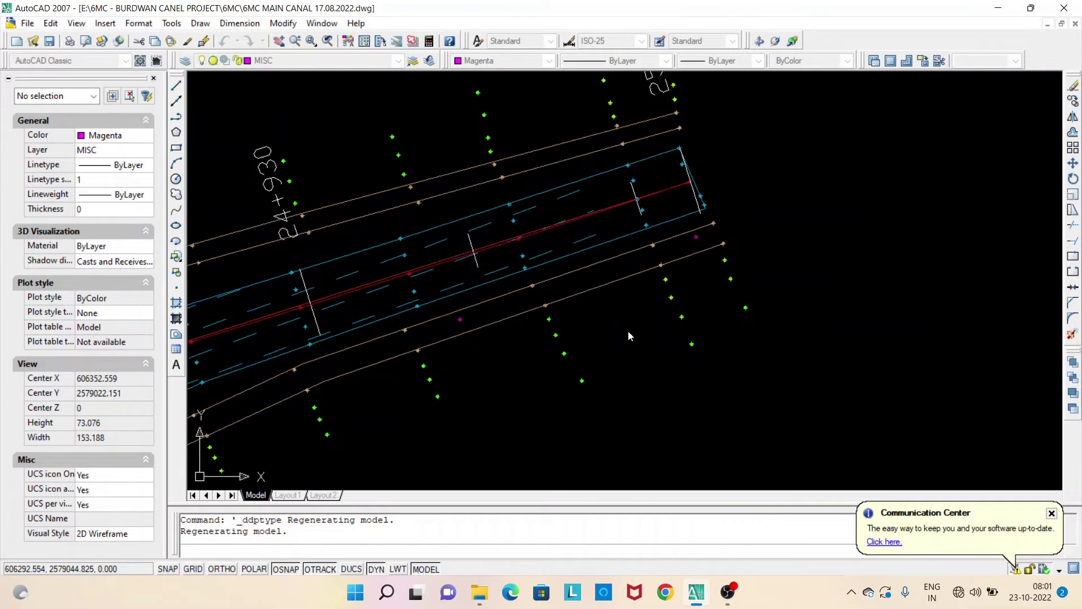
# Set the point size to 2% relative to the screen
pyautogui.scroll(3, 629, 336)
pyautogui.scroll(3, 624, 278)
pyautogui.scroll(2, 624, 277)
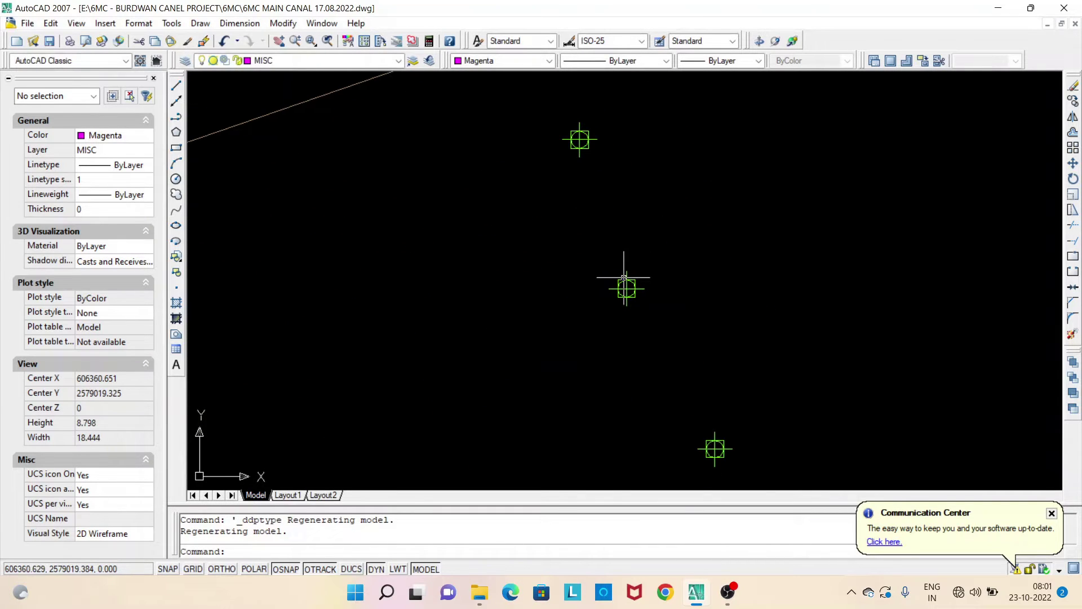
pyautogui.click(139, 23)
pyautogui.click(163, 185)
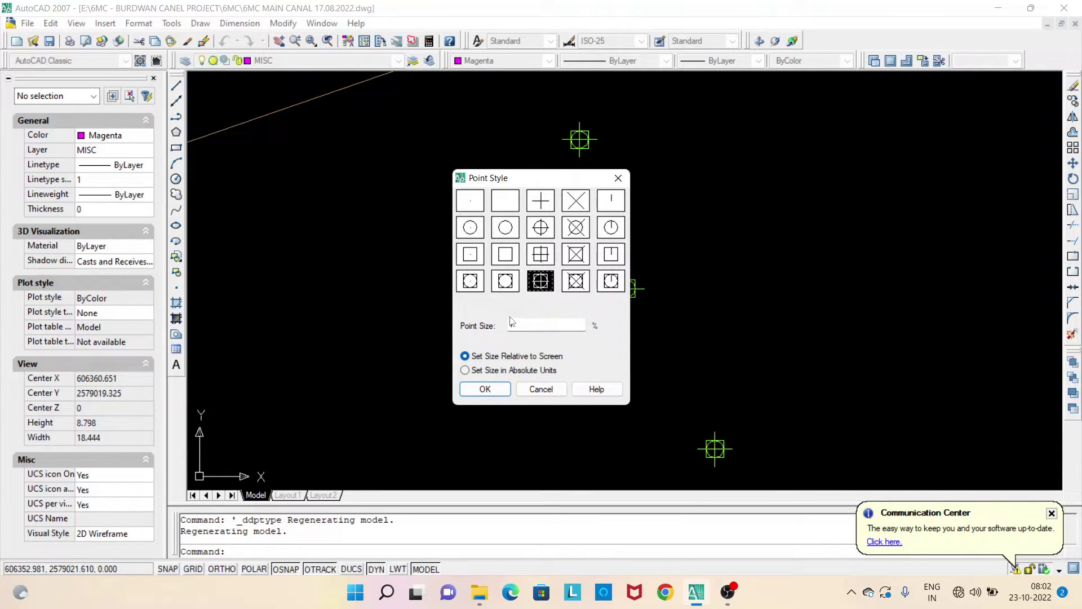
pyautogui.write('1')
pyautogui.press('Tab')
pyautogui.write('2')
pyautogui.click(478, 387)
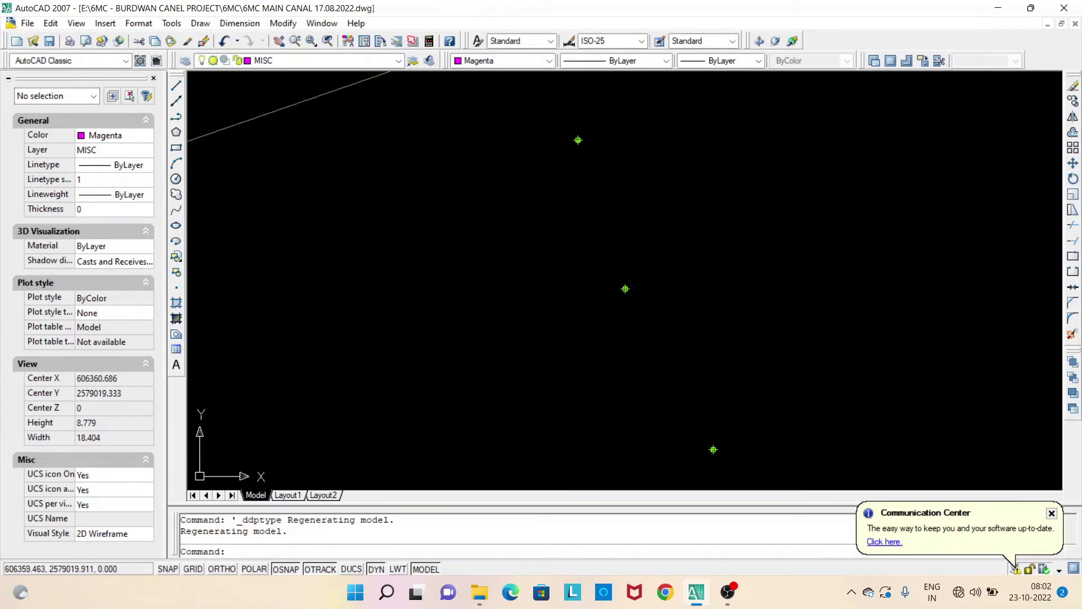
pyautogui.click(138, 24)
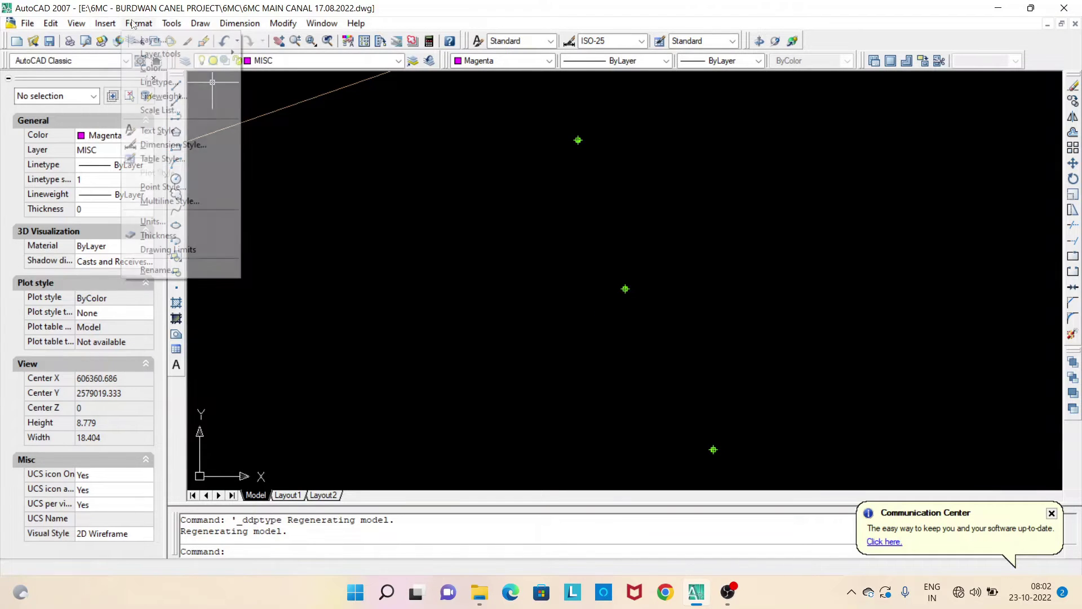
# Size points at 2 absolute drawing units and zoom out to view the whole canal
pyautogui.click(137, 189)
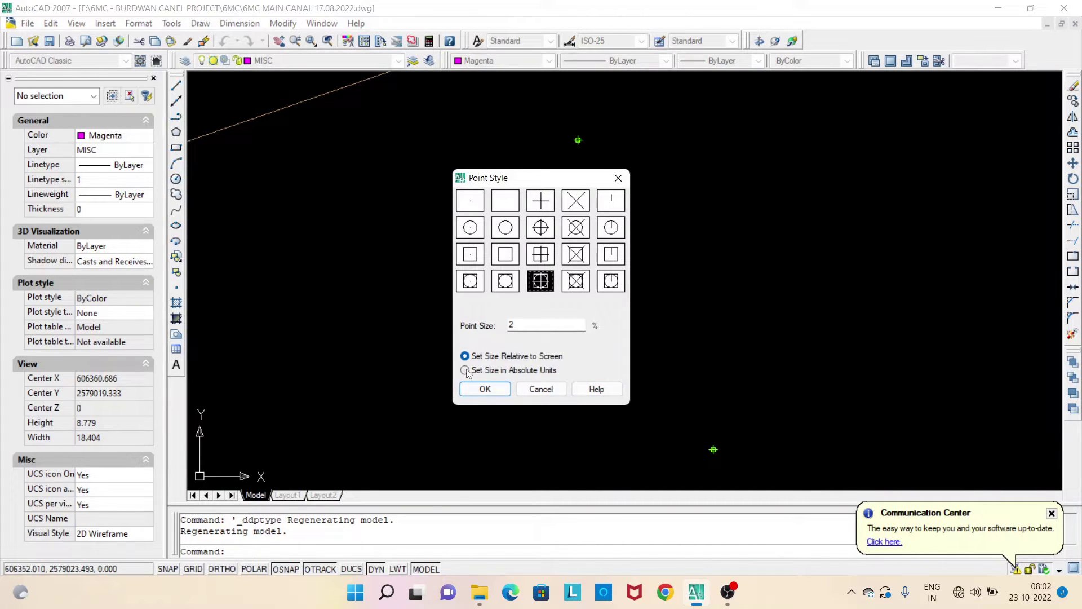
pyautogui.click(465, 370)
pyautogui.click(485, 389)
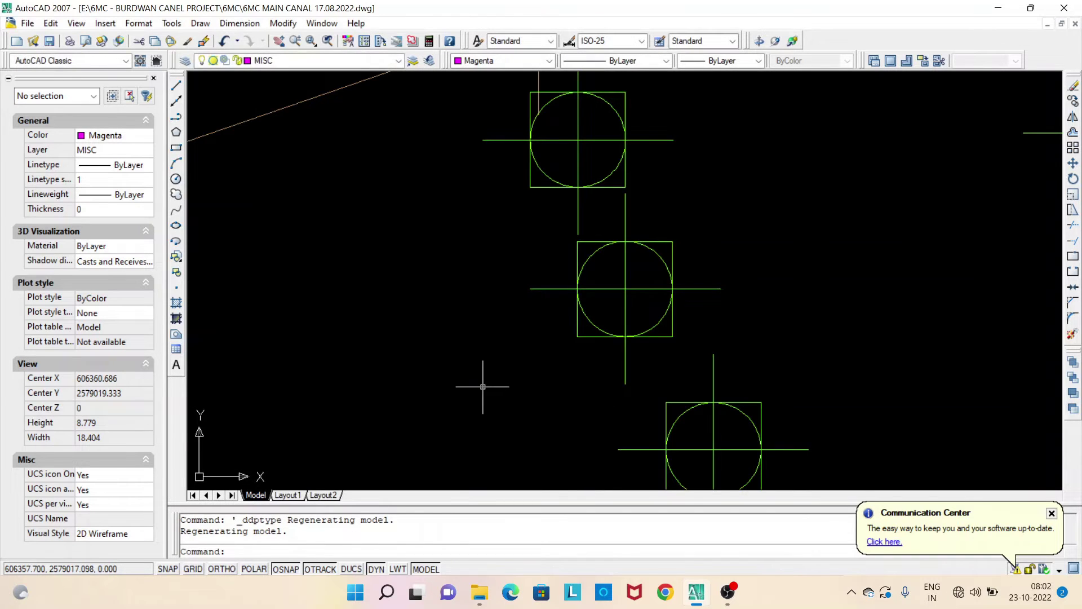
pyautogui.scroll(-6, 494, 379)
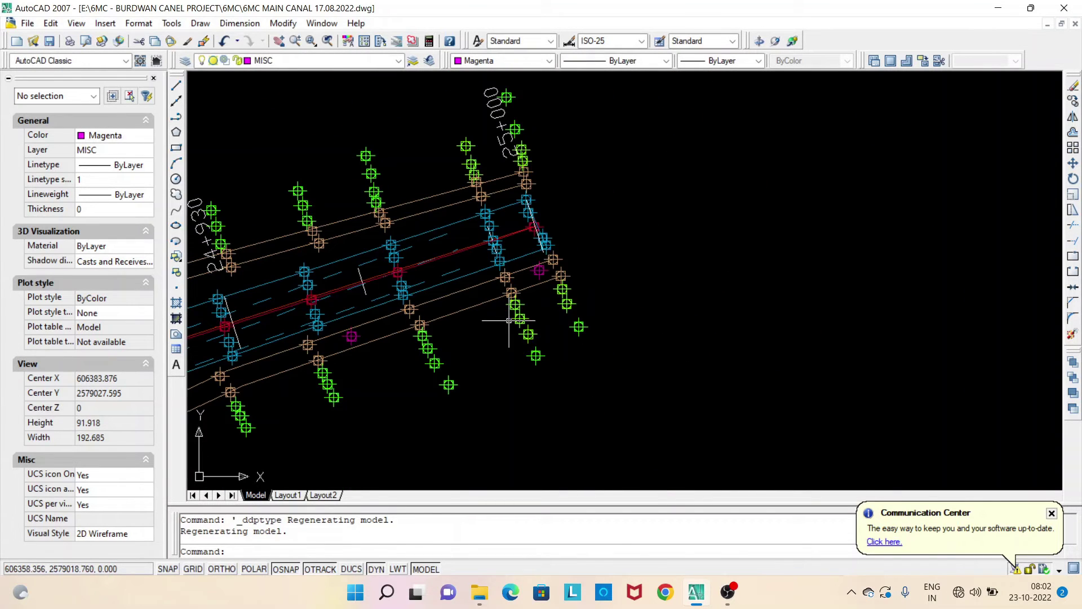
# Review the Point Style settings and close them unchanged at 2 absolute units
pyautogui.click(144, 27)
pyautogui.click(164, 183)
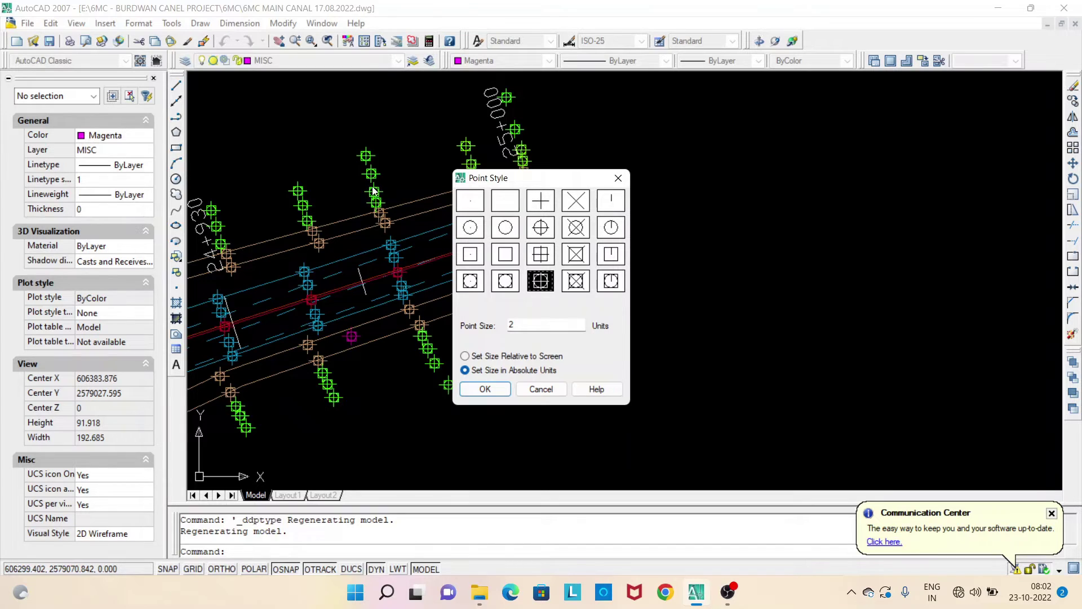
pyautogui.click(484, 389)
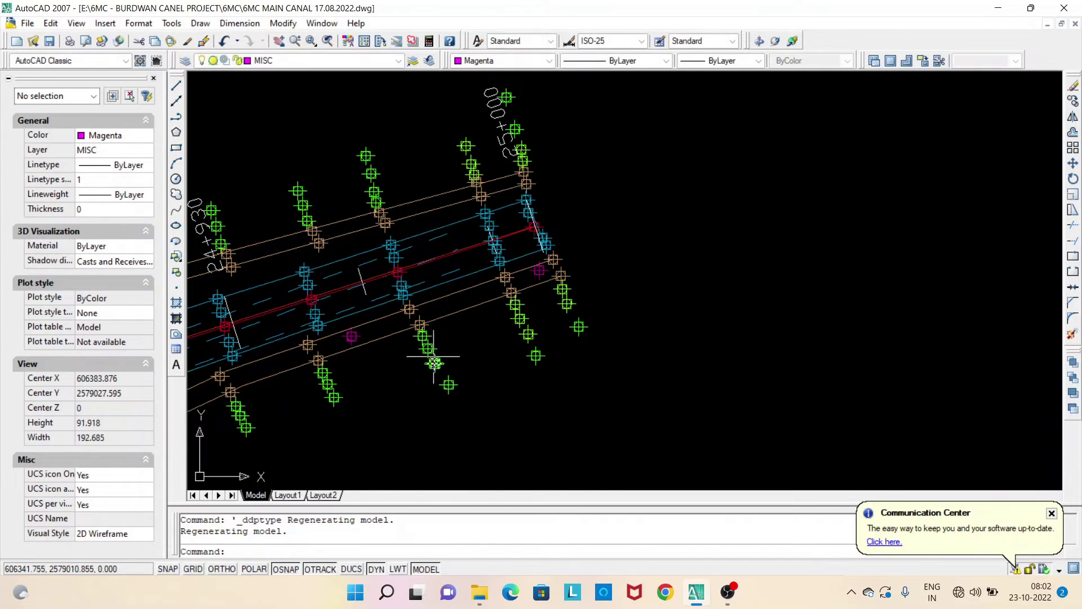
pyautogui.scroll(5, 457, 366)
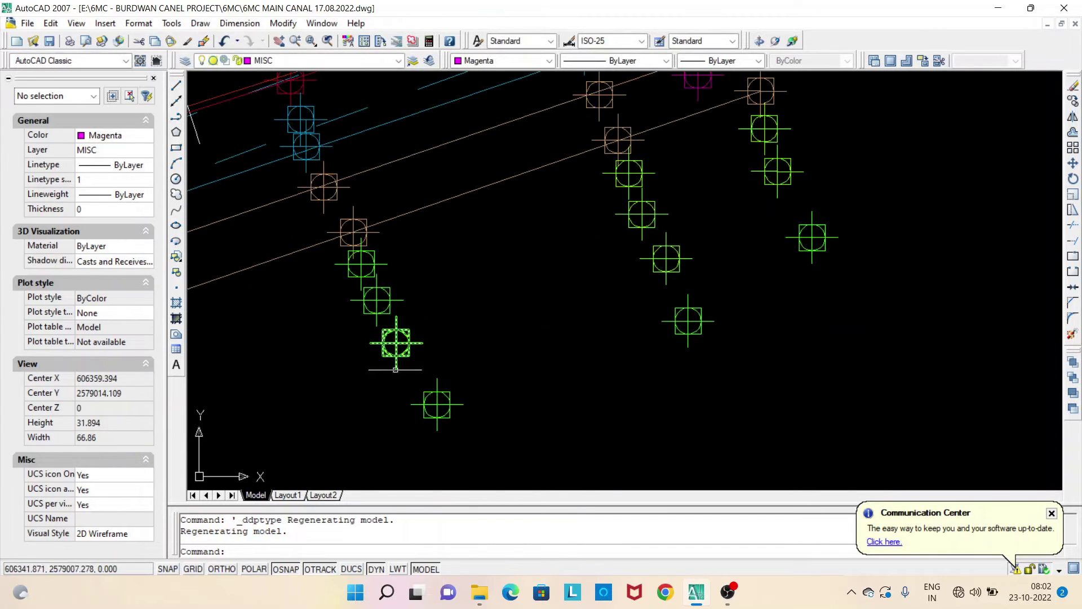
# Switch point sizing back to 2% relative to the screen, leaving Point Style open
pyautogui.click(125, 24)
pyautogui.click(161, 186)
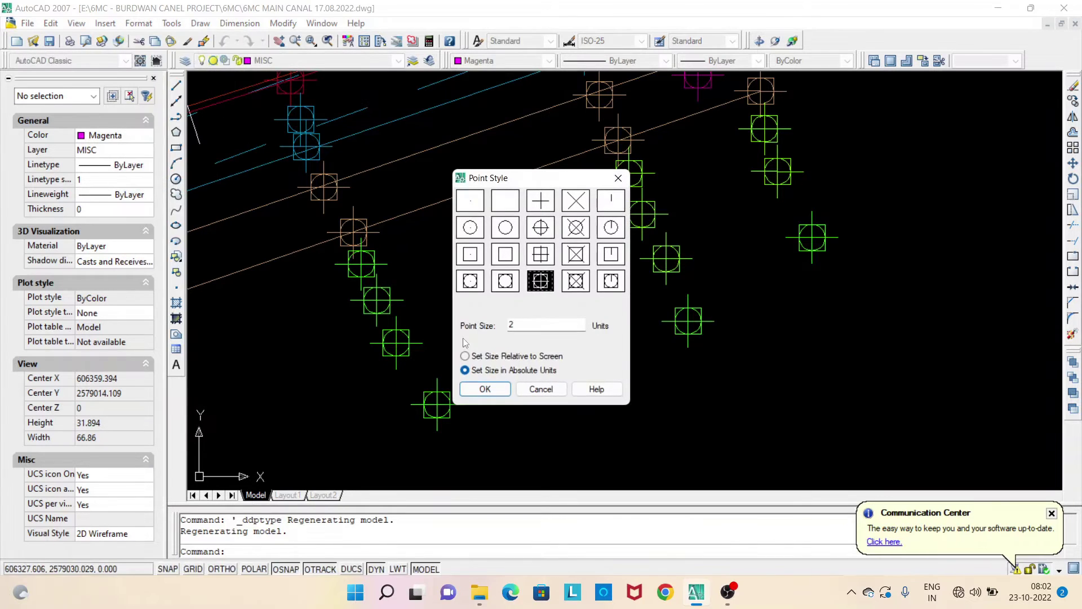
pyautogui.click(465, 356)
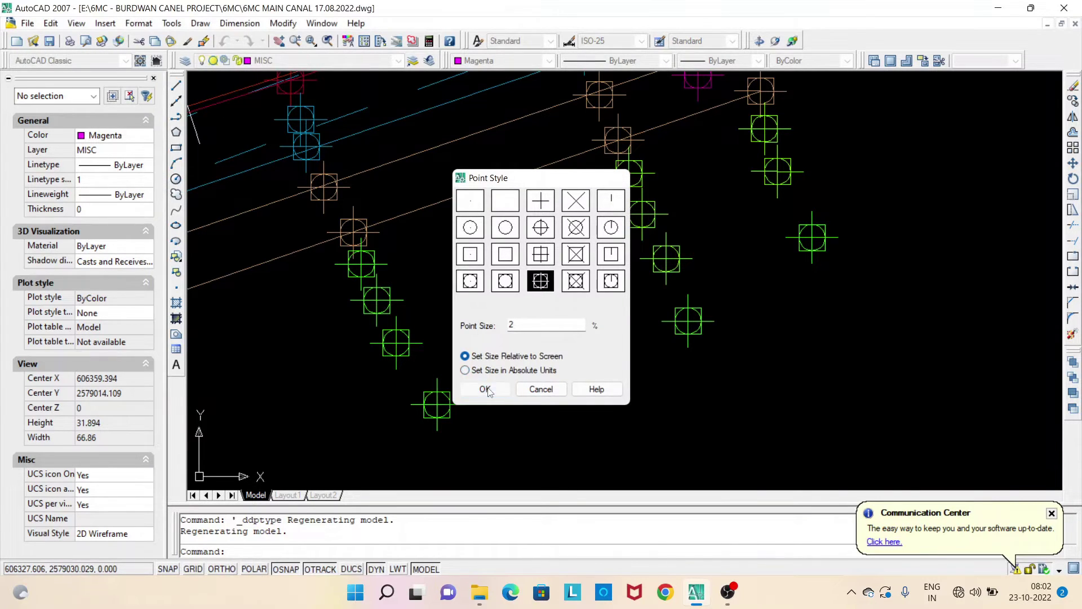
pyautogui.click(484, 389)
pyautogui.scroll(-8, 580, 303)
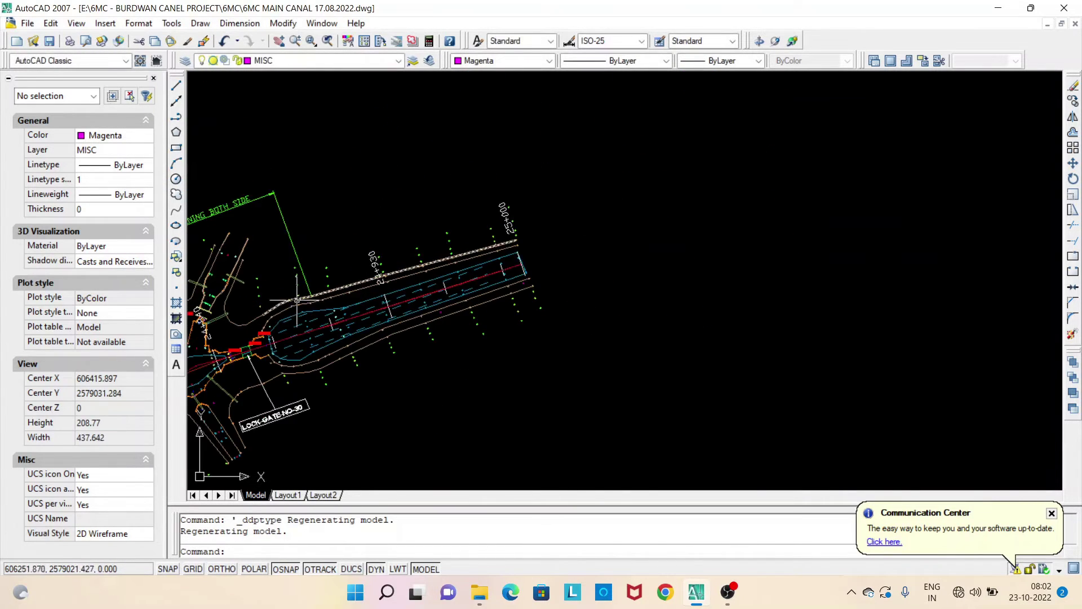
pyautogui.scroll(2, 297, 301)
pyautogui.scroll(1, 448, 272)
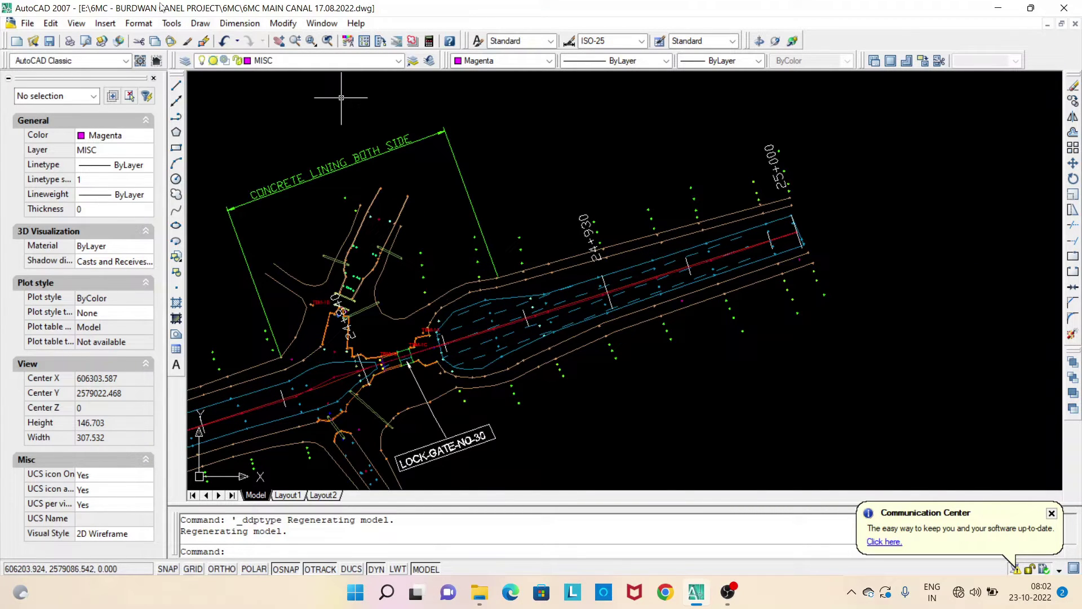
pyautogui.click(138, 23)
pyautogui.click(154, 187)
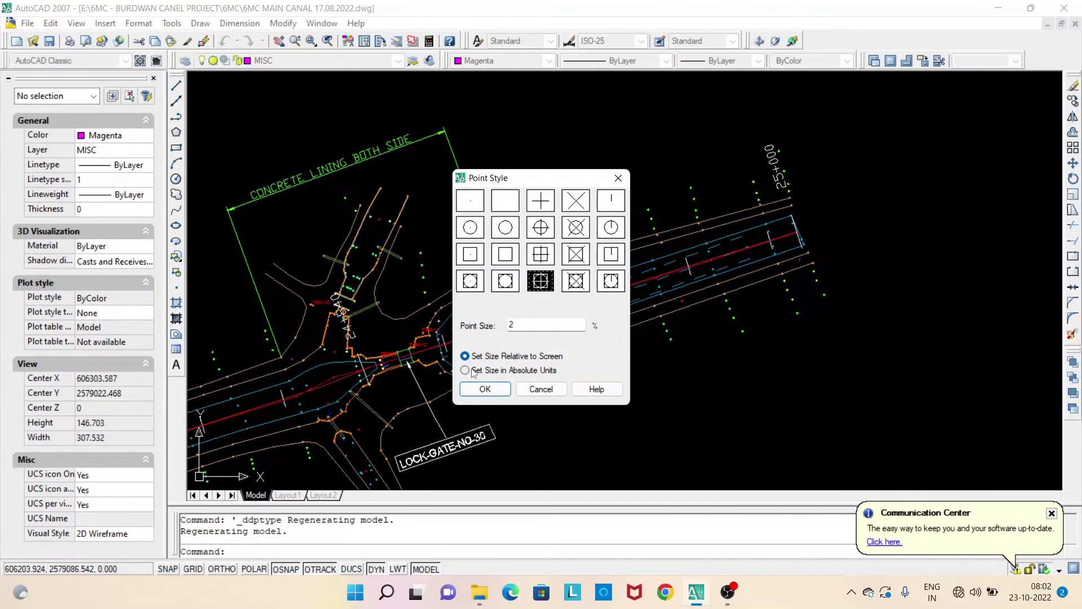
# Set the point size to 1 unit in absolute units and zoom in on the markers
pyautogui.click(472, 372)
pyautogui.doubleClick(510, 326)
pyautogui.write('1')
pyautogui.click(497, 387)
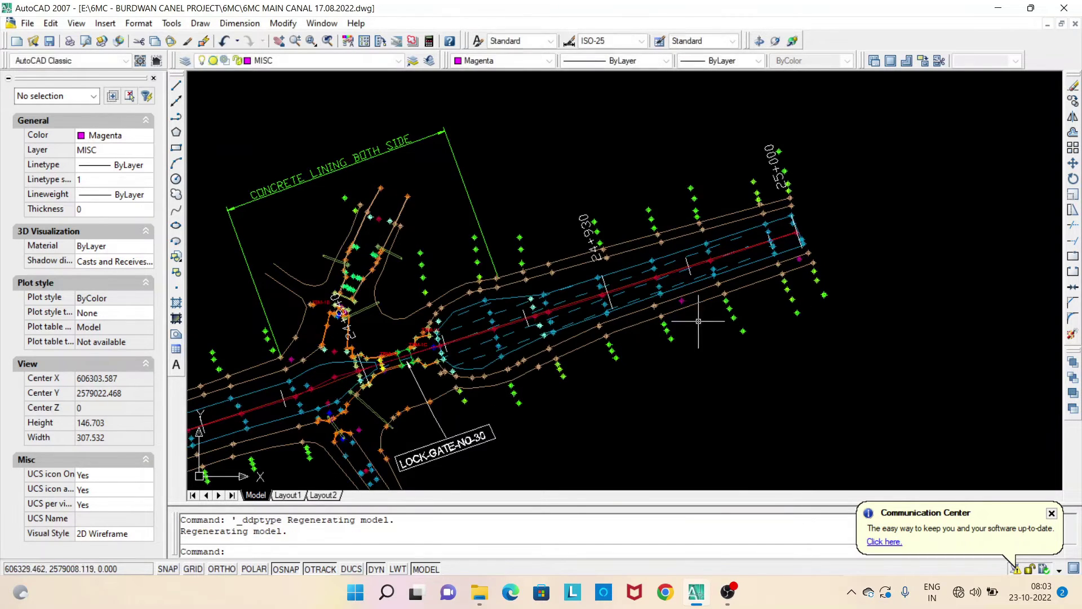
pyautogui.scroll(3, 693, 308)
pyautogui.scroll(2, 692, 307)
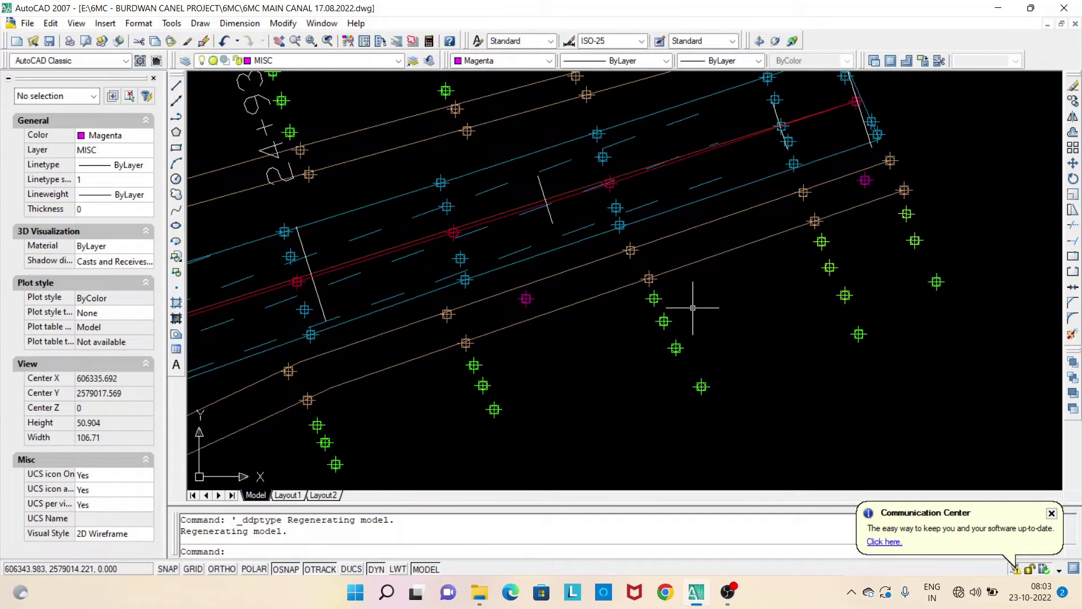
pyautogui.click(138, 23)
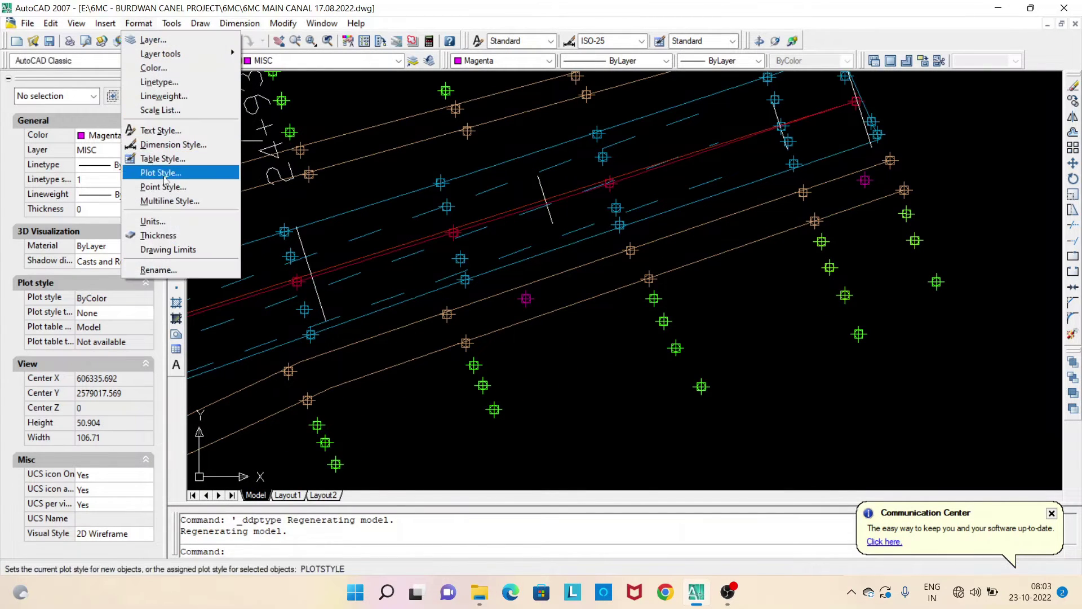
# Reduce the absolute point size to 0.5 units
pyautogui.click(163, 186)
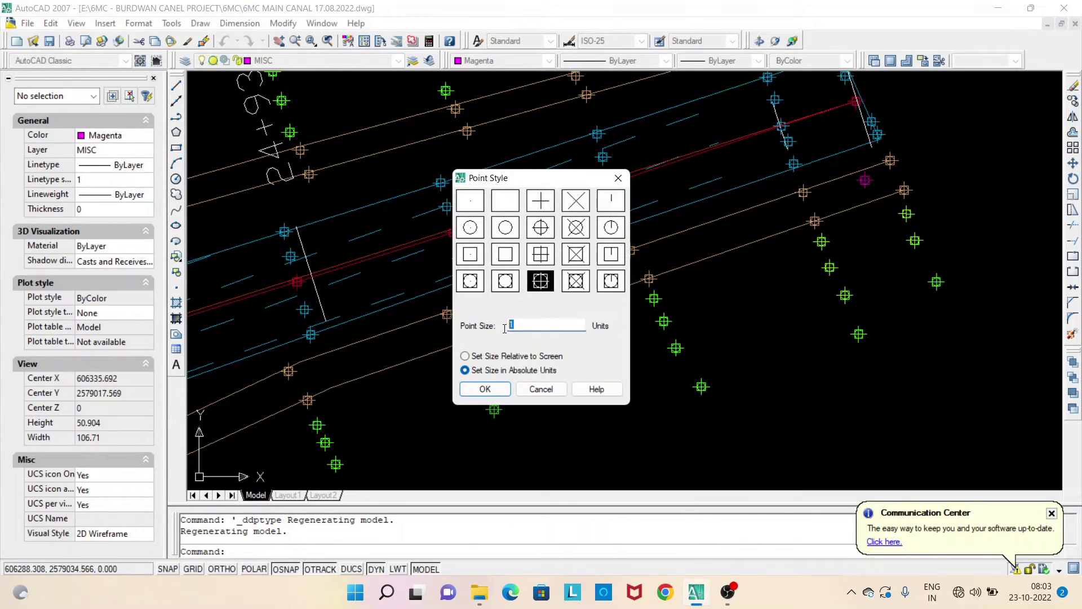
pyautogui.write('.5')
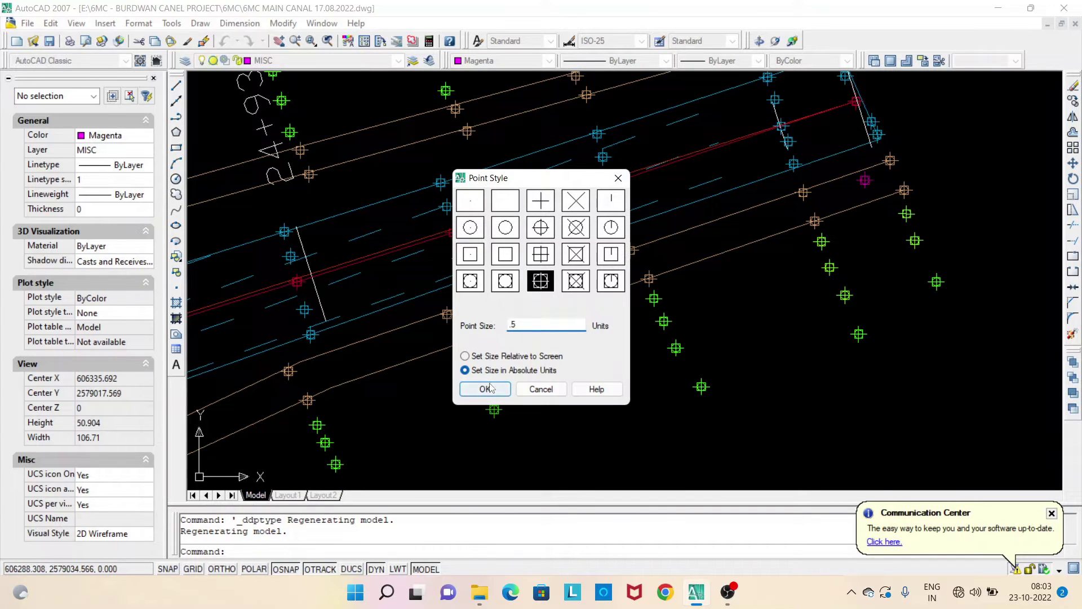
pyautogui.click(484, 389)
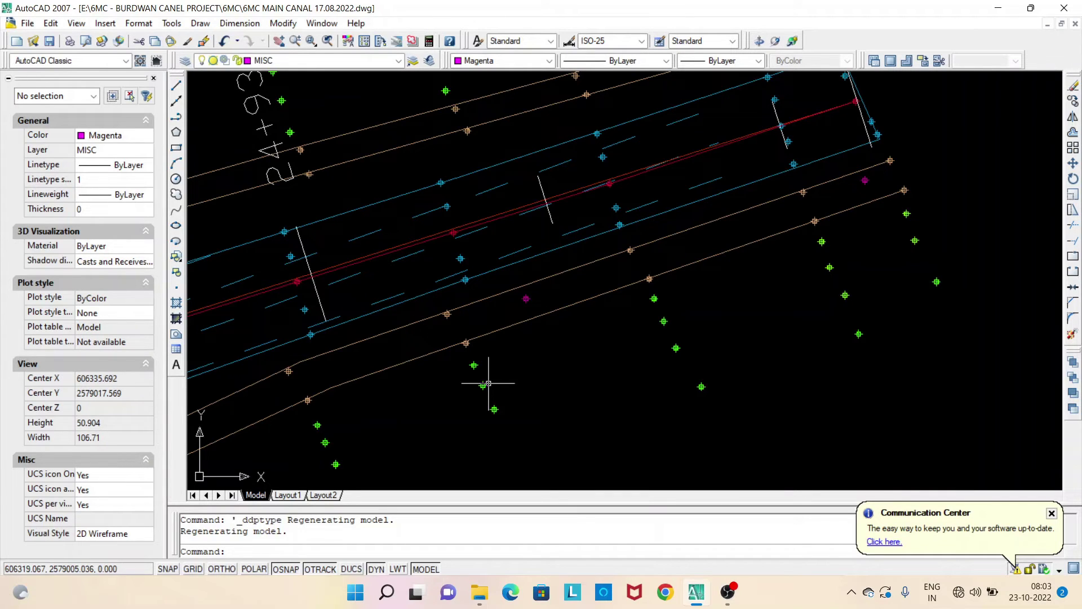
# Zoom and pan along the canal back to the LOCK-GATE-NO-30 area
pyautogui.scroll(5, 538, 330)
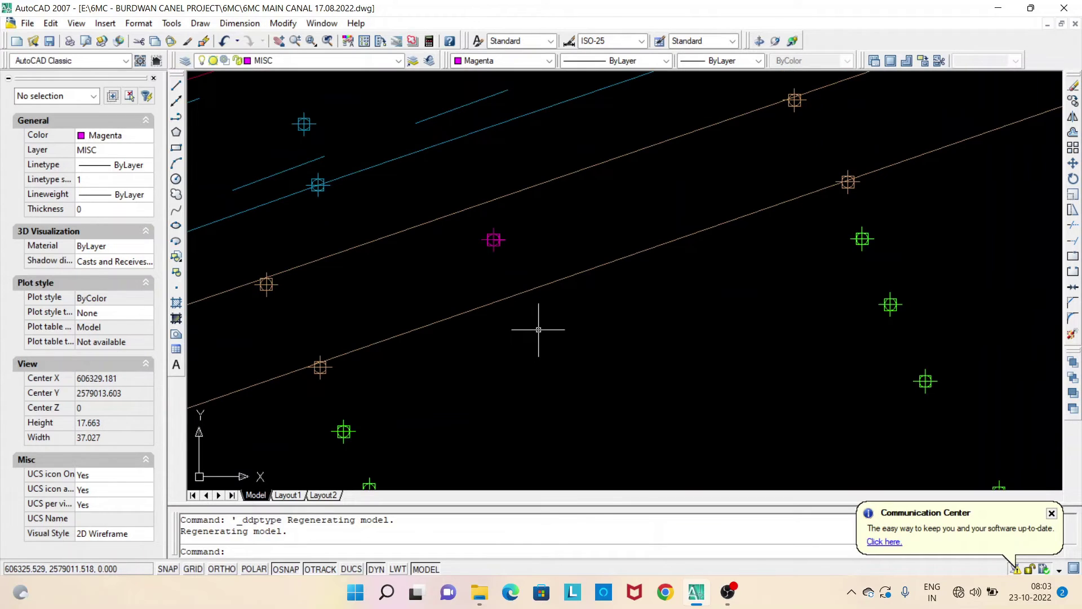
pyautogui.scroll(-15, 560, 309)
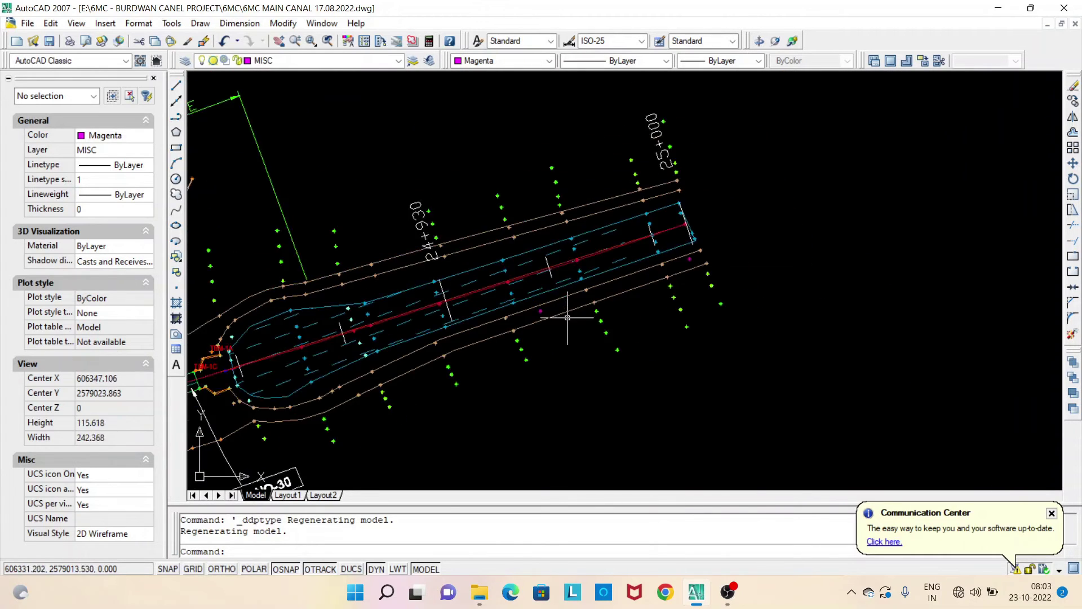
pyautogui.scroll(-15, 575, 314)
pyautogui.scroll(7, 424, 293)
pyautogui.scroll(7, 423, 294)
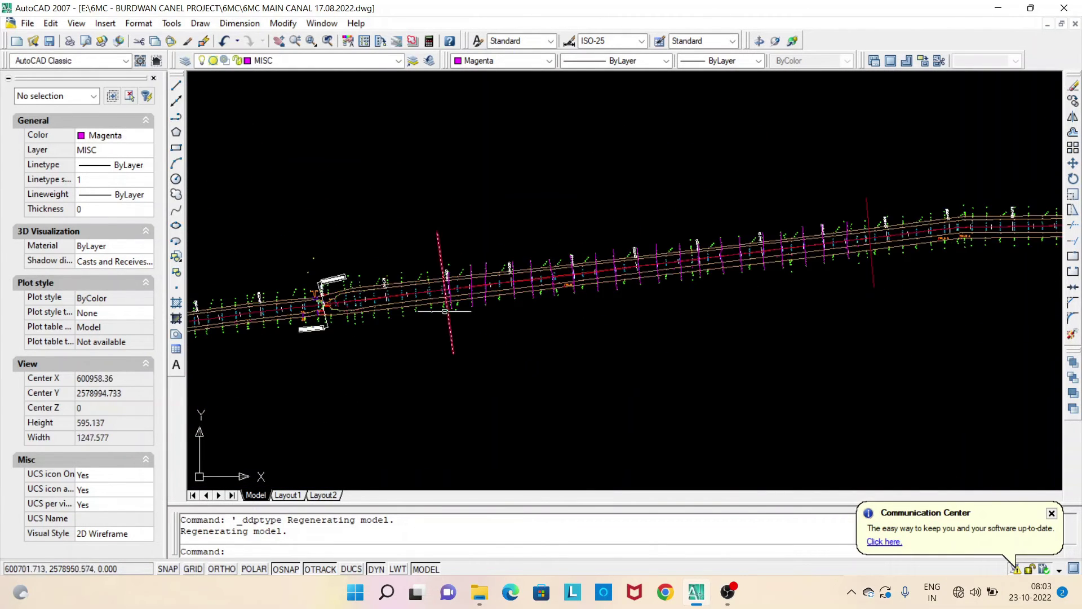
pyautogui.scroll(7, 424, 294)
pyautogui.scroll(3, 423, 294)
pyautogui.scroll(3, 423, 293)
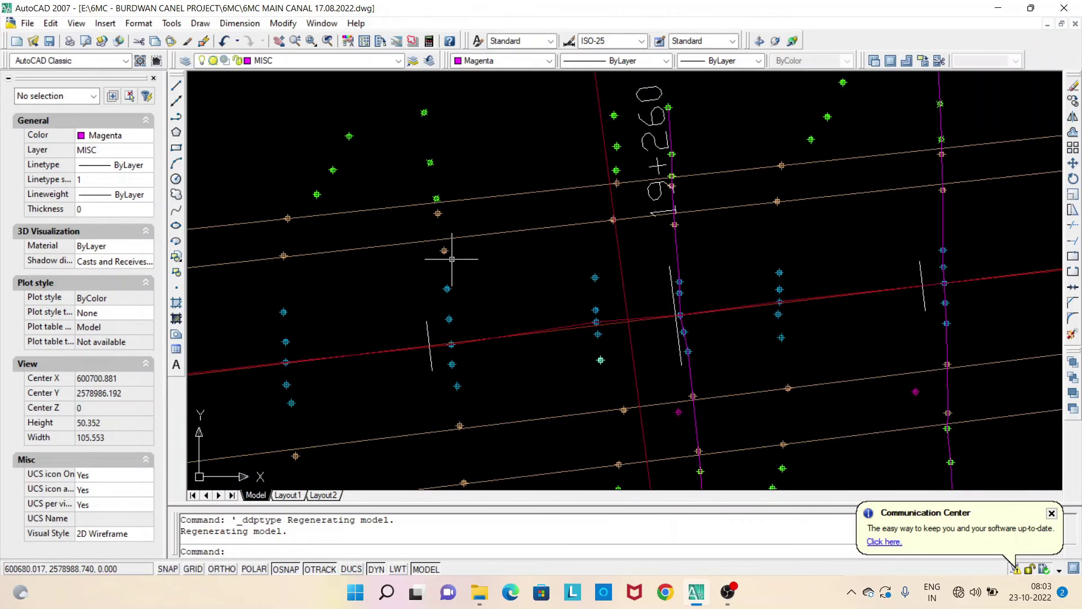
pyautogui.scroll(-15, 462, 253)
pyautogui.moveTo(470, 257); pyautogui.dragTo(293, 282, button='middle')
pyautogui.moveTo(733, 270); pyautogui.dragTo(302, 290, button='middle')
pyautogui.moveTo(846, 265); pyautogui.dragTo(281, 290, button='middle')
pyautogui.scroll(5, 582, 303)
pyautogui.scroll(4, 581, 302)
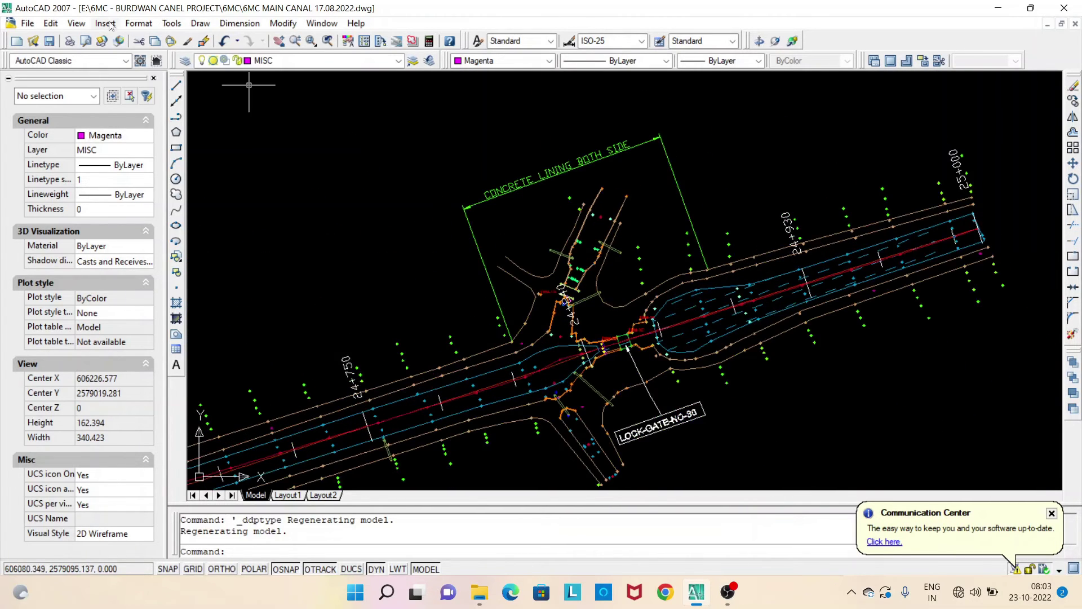
pyautogui.click(136, 23)
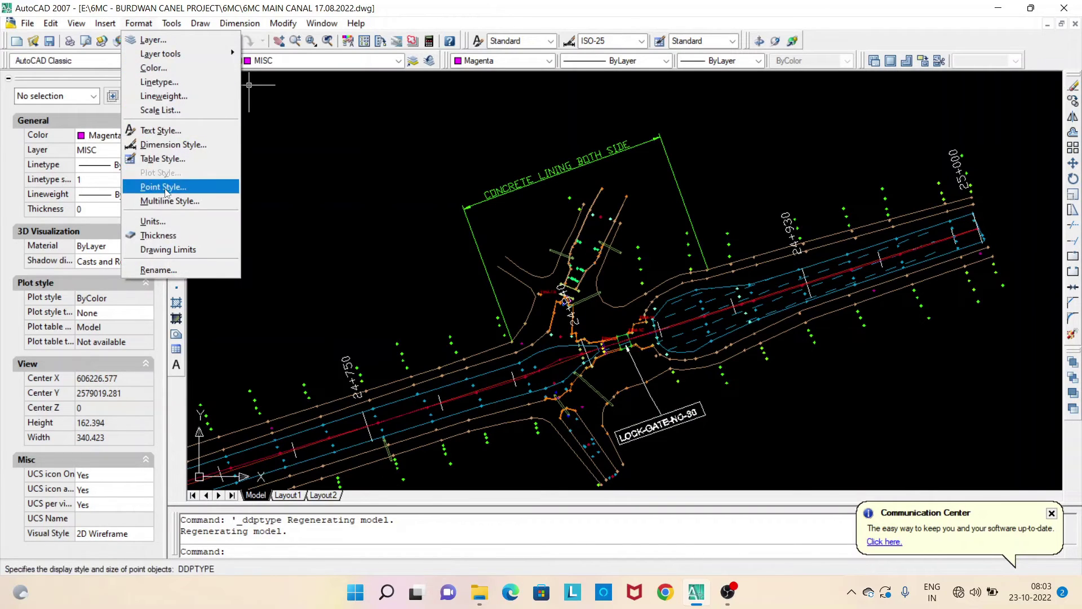
# Confirm the 0.5 absolute point size, then zoom in near chainage 24+930
pyautogui.click(160, 189)
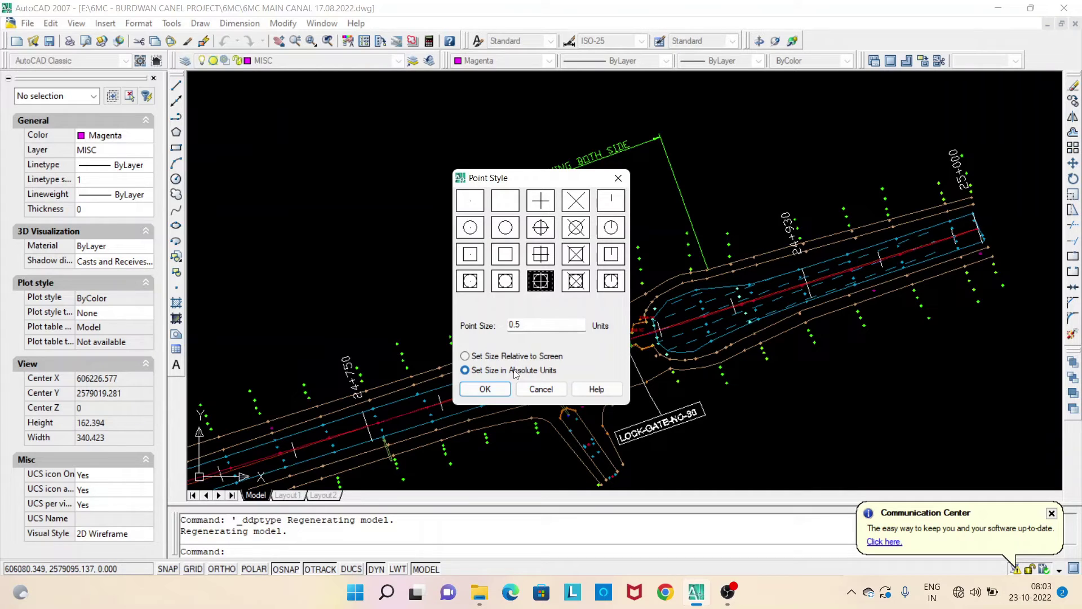
pyautogui.click(485, 389)
pyautogui.moveTo(627, 347); pyautogui.dragTo(498, 347, button='middle')
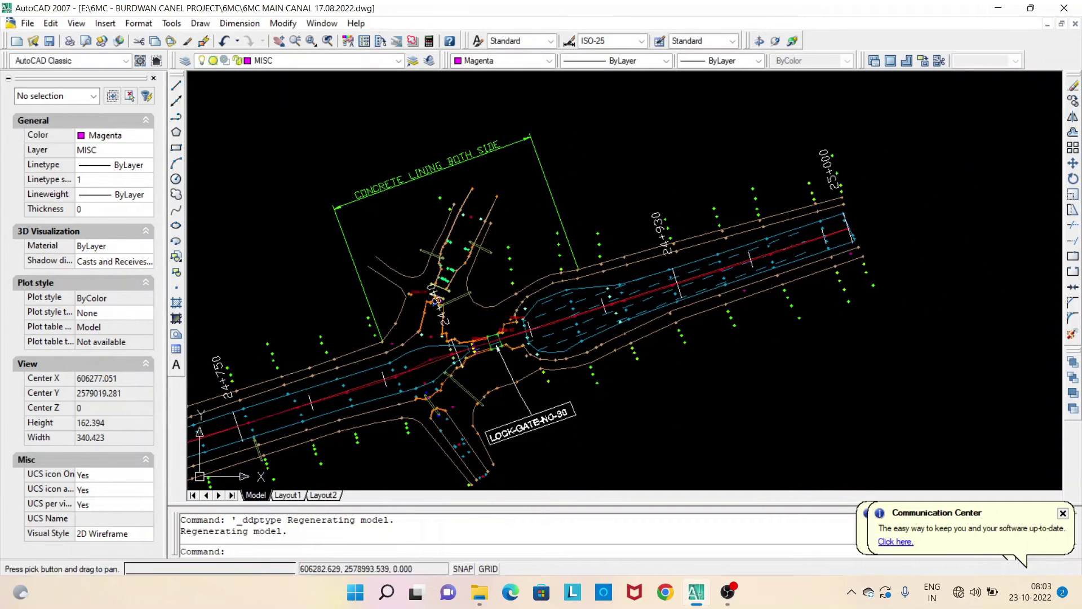
pyautogui.scroll(3, 564, 321)
pyautogui.scroll(3, 546, 304)
pyautogui.scroll(-2, 540, 295)
pyautogui.scroll(1, 540, 294)
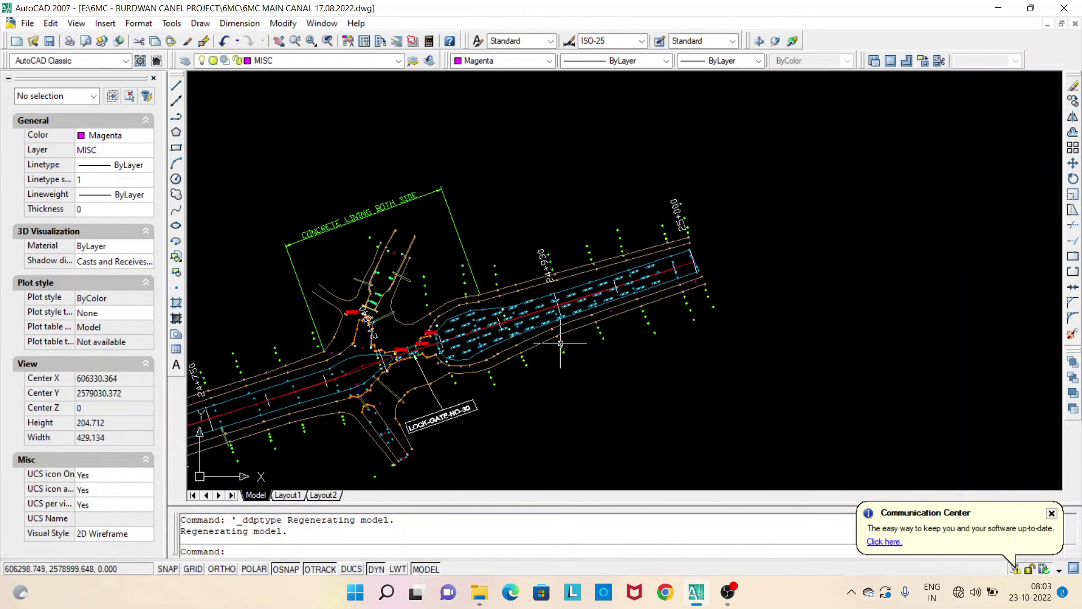
pyautogui.scroll(3, 577, 344)
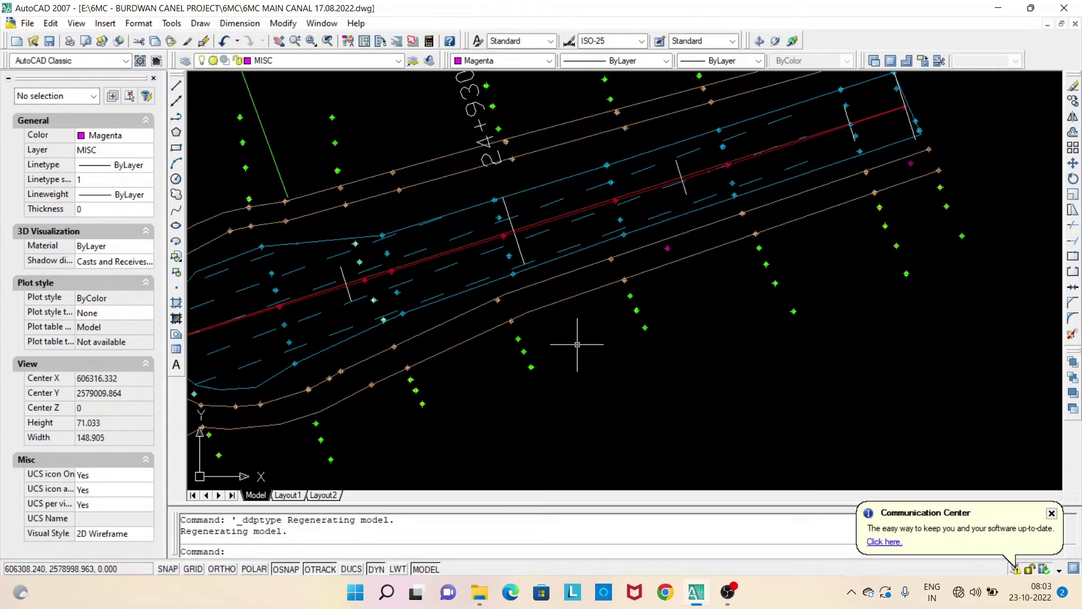
pyautogui.moveTo(581, 339); pyautogui.dragTo(535, 169, button='middle')
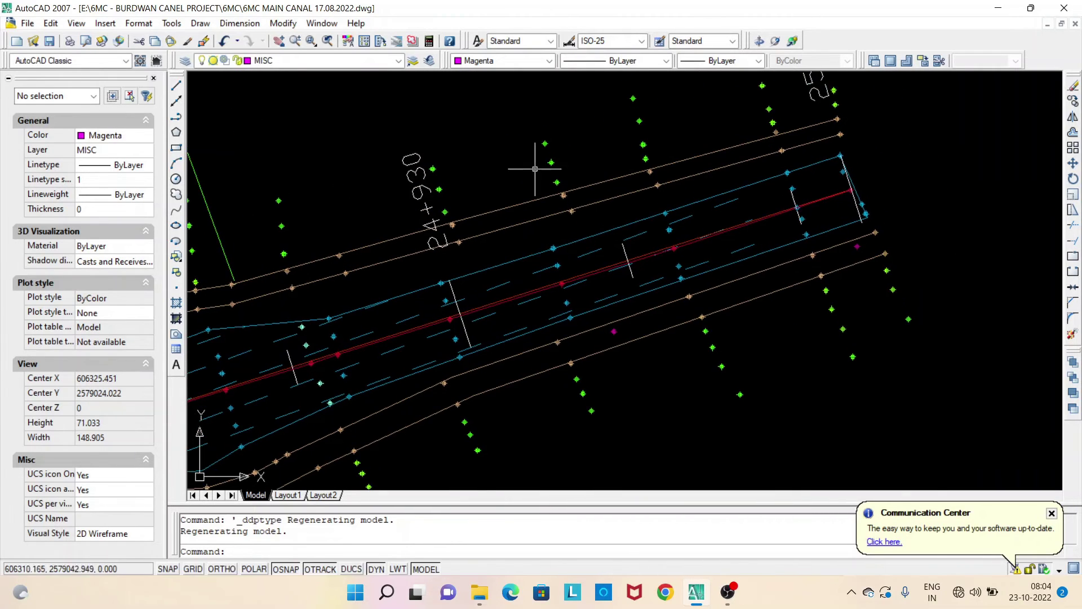
pyautogui.moveTo(649, 307); pyautogui.dragTo(545, 367, button='middle')
pyautogui.click(509, 137)
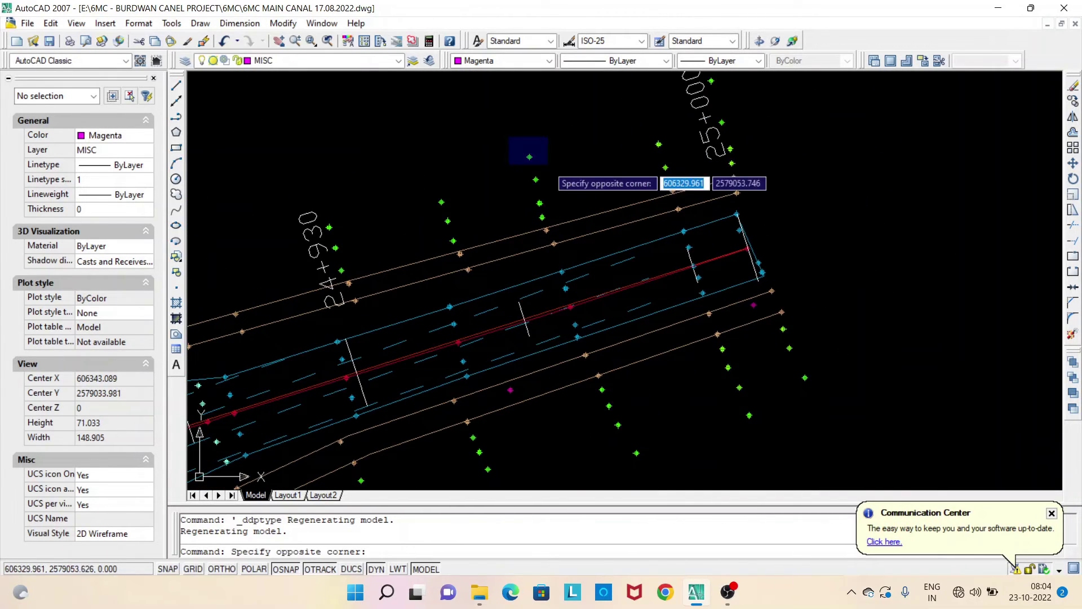
pyautogui.click(548, 164)
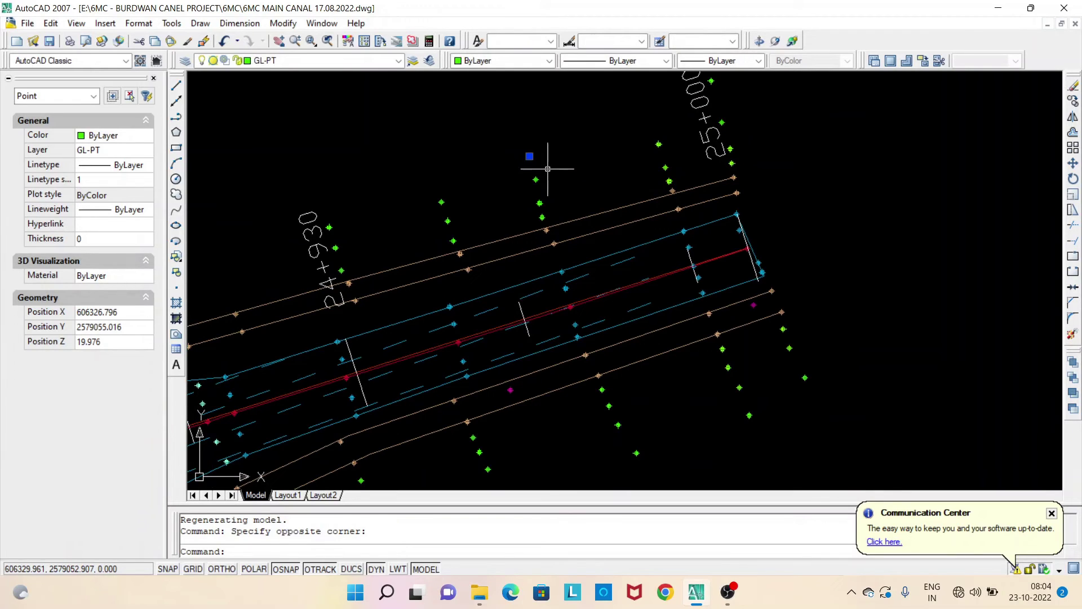
pyautogui.press('Escape')
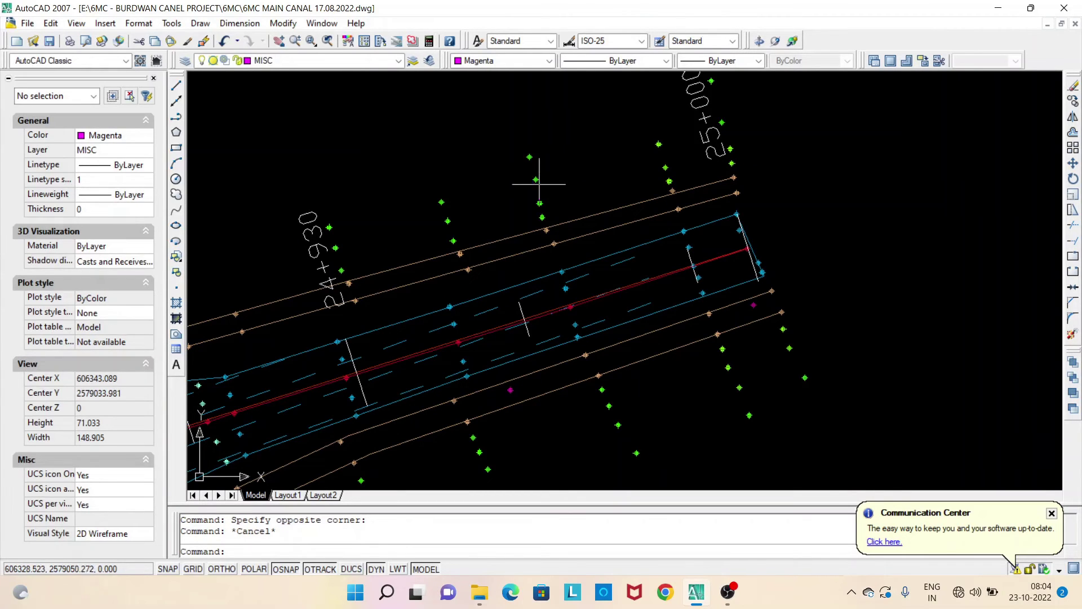
pyautogui.scroll(5, 541, 197)
pyautogui.click(532, 229)
pyautogui.click(567, 258)
pyautogui.press('Escape')
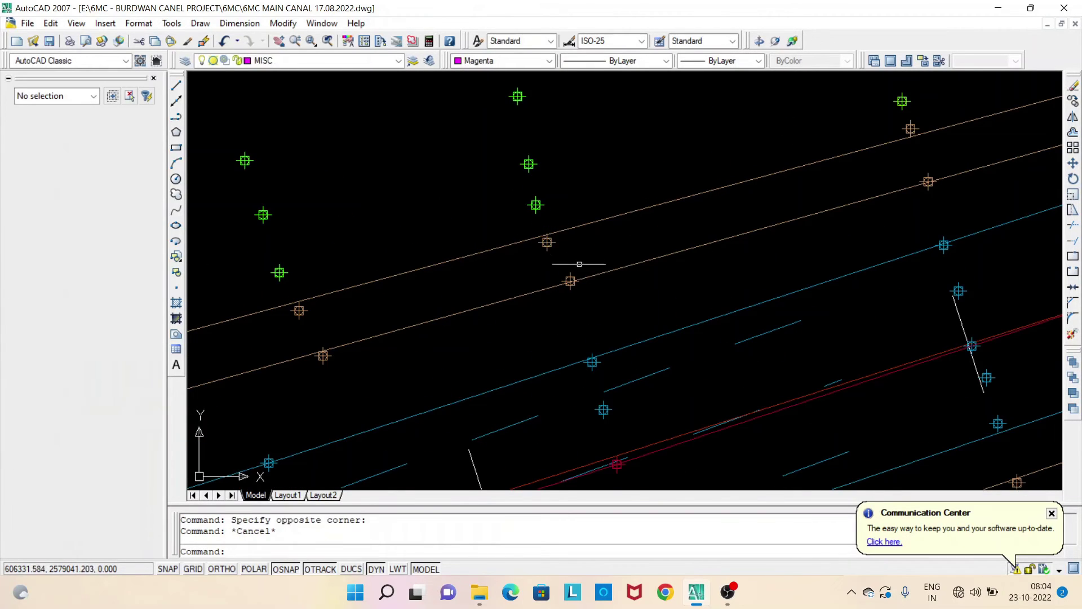
pyautogui.moveTo(566, 258); pyautogui.dragTo(507, 203, button='middle')
pyautogui.click(489, 215)
pyautogui.click(537, 241)
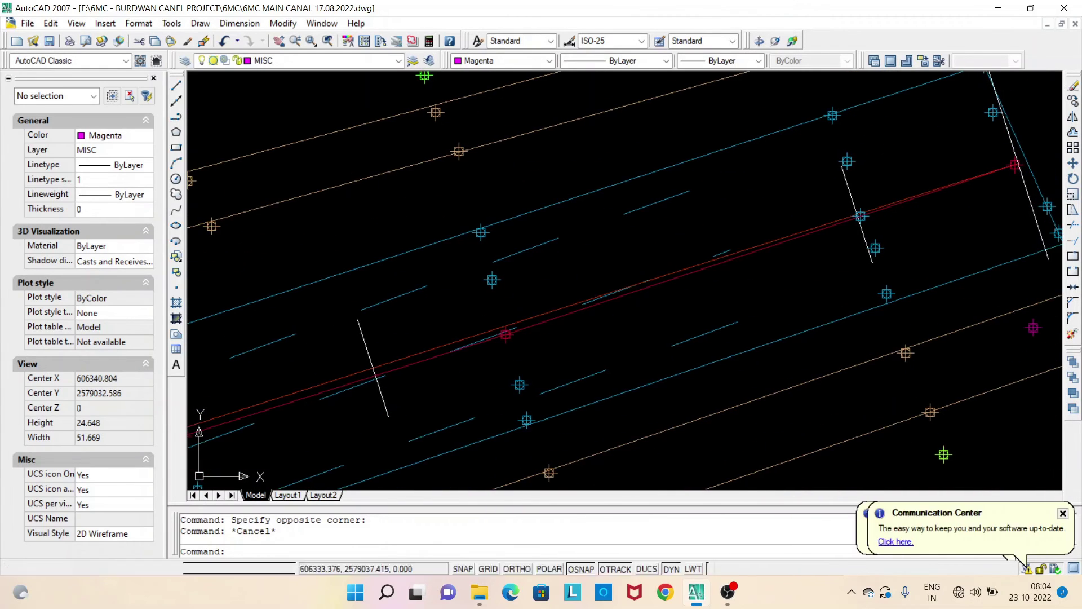
pyautogui.moveTo(537, 240); pyautogui.dragTo(485, 167, button='middle')
pyautogui.click(468, 220)
pyautogui.click(507, 258)
pyautogui.press('Escape')
pyautogui.scroll(-2, 526, 262)
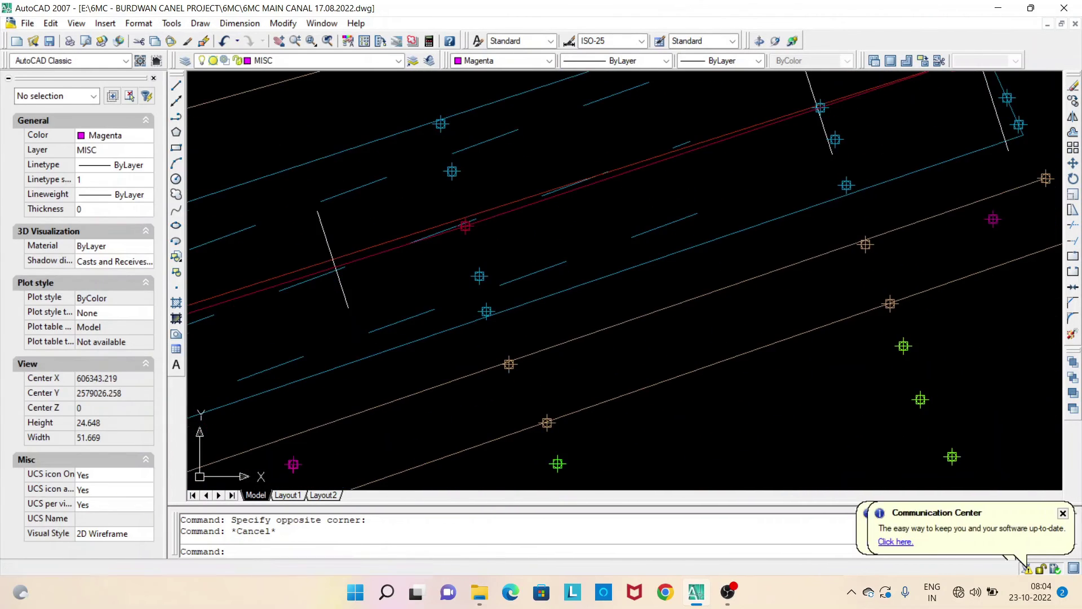
pyautogui.scroll(4, 525, 271)
pyautogui.click(398, 201)
pyautogui.click(526, 283)
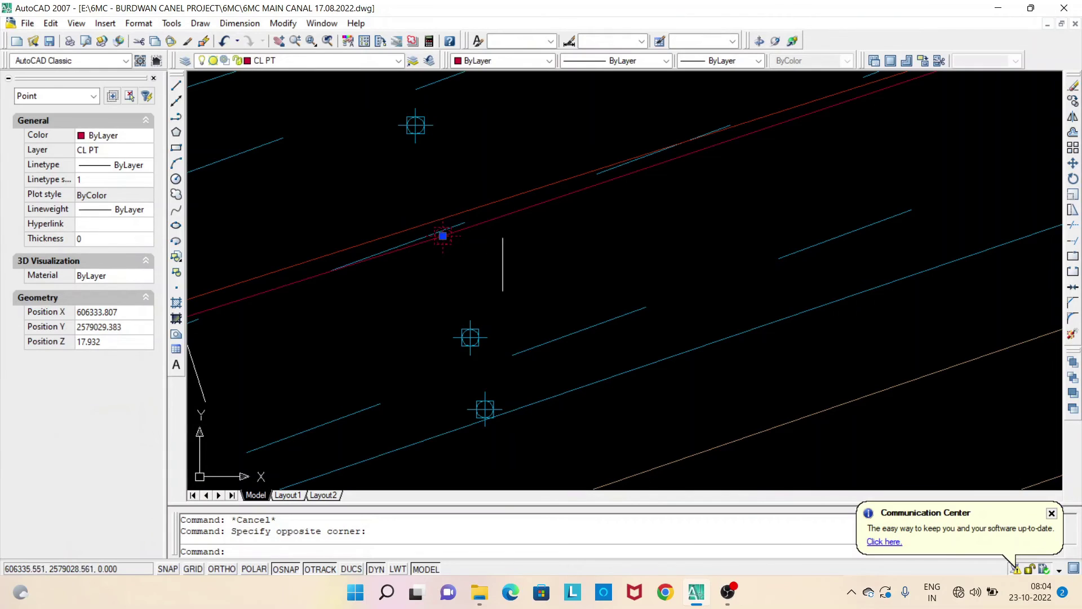
pyautogui.press('Escape')
pyautogui.scroll(-4, 502, 241)
pyautogui.moveTo(604, 241); pyautogui.dragTo(548, 278, button='middle')
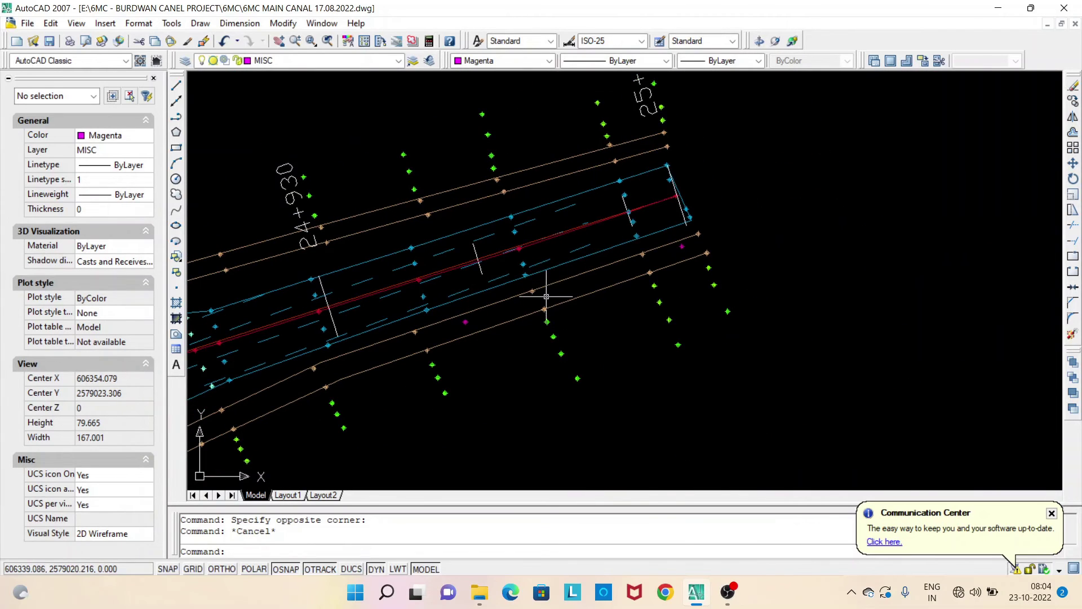